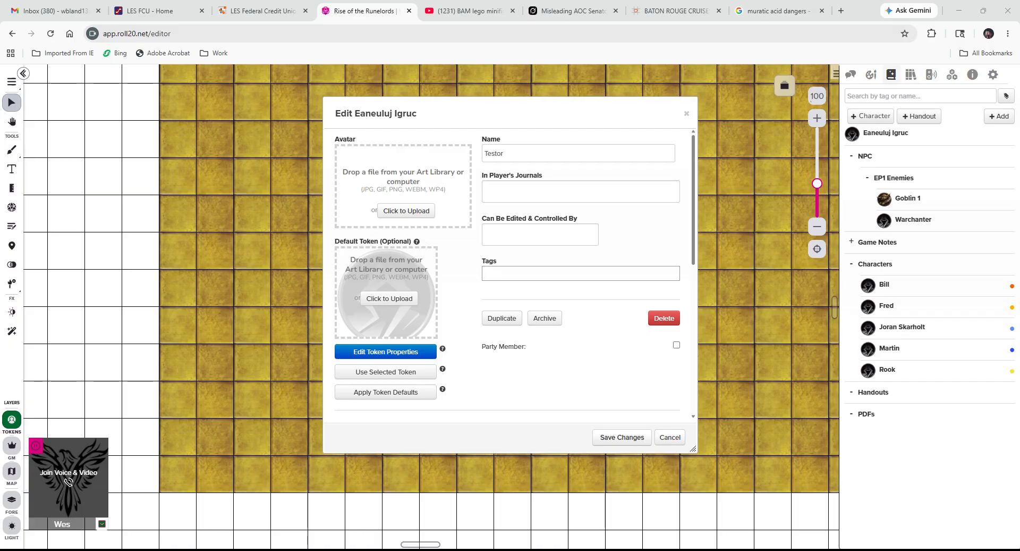
Set the cartoon 'I DON'T CARE' sign from the Art Library's other images as Testor's avatar and save.
click(871, 74)
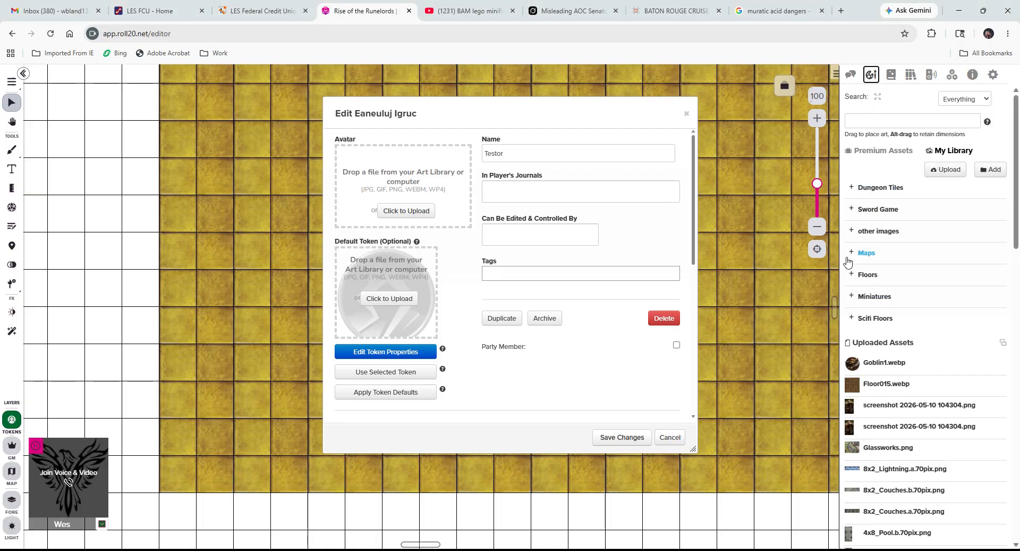
click(855, 237)
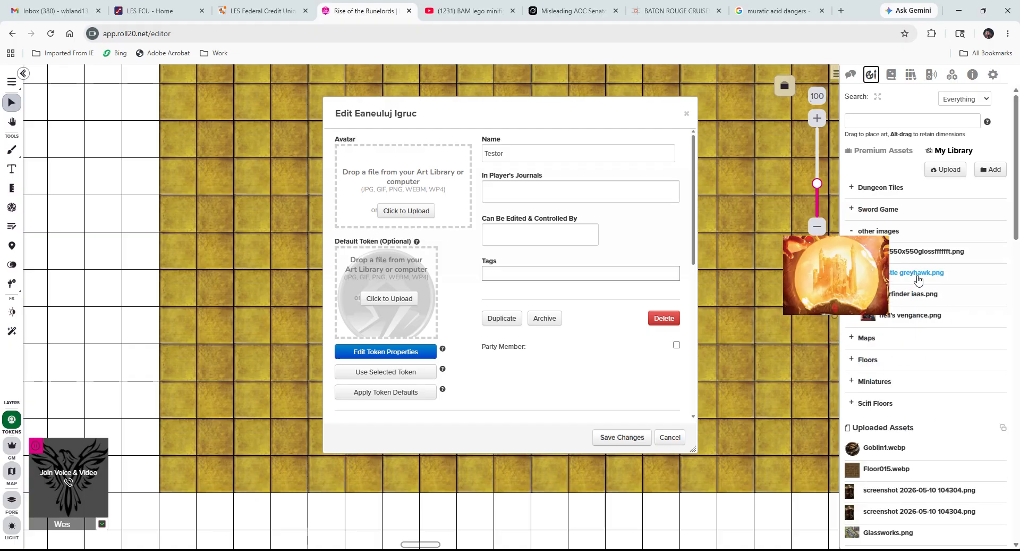
mouse_move(867, 301)
drag(867, 251, 443, 219)
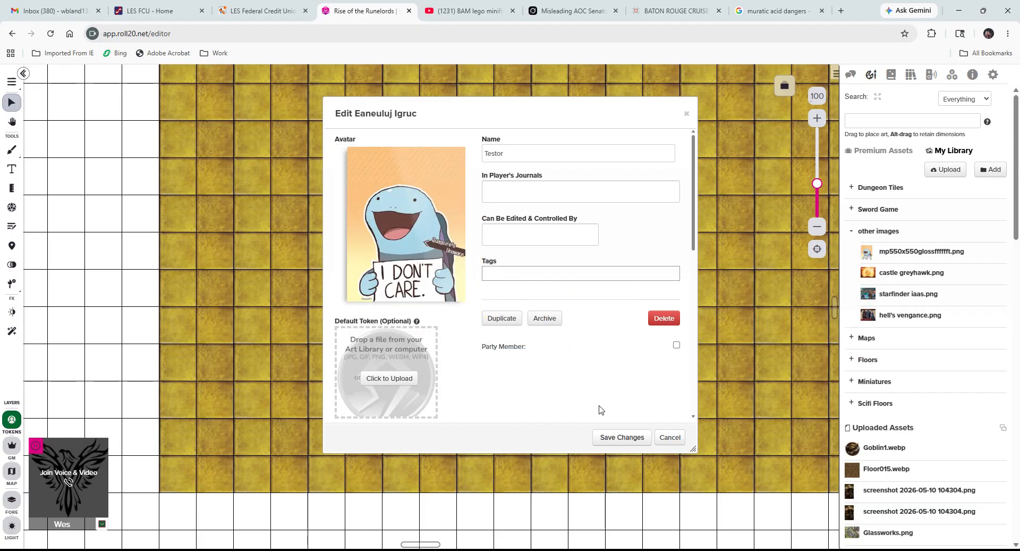
click(616, 438)
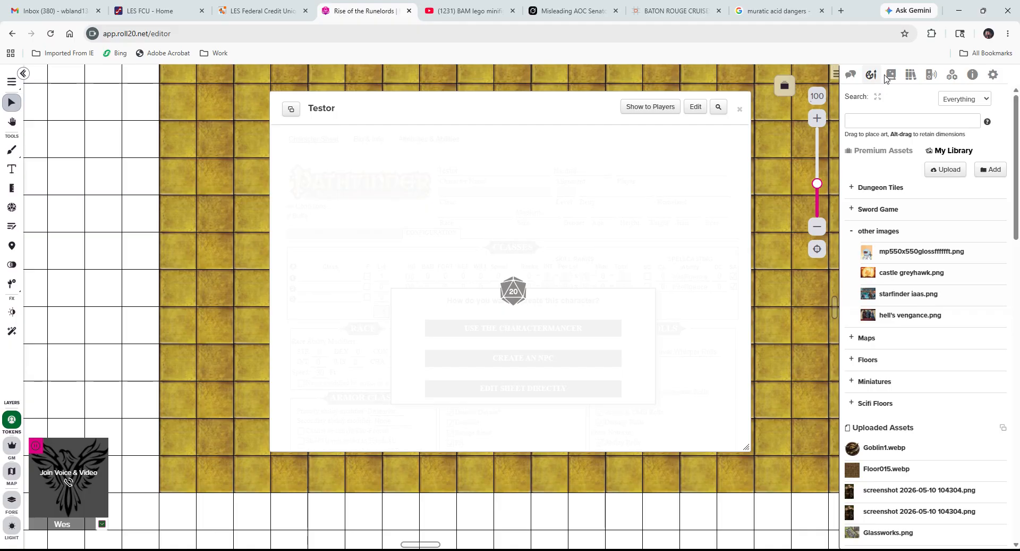
Reopen Testor from the Journal list, then close its details to return to the character sheet.
click(889, 76)
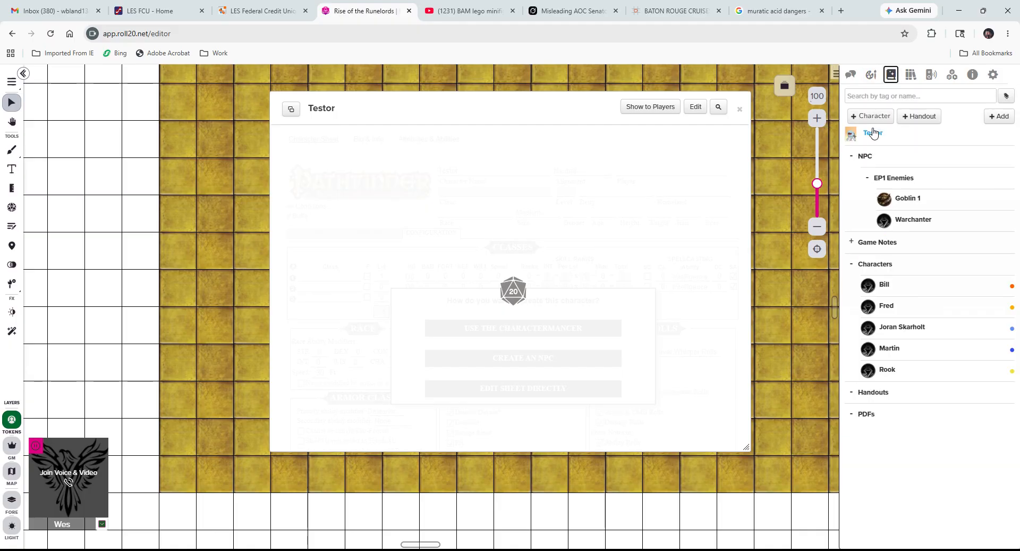
click(696, 106)
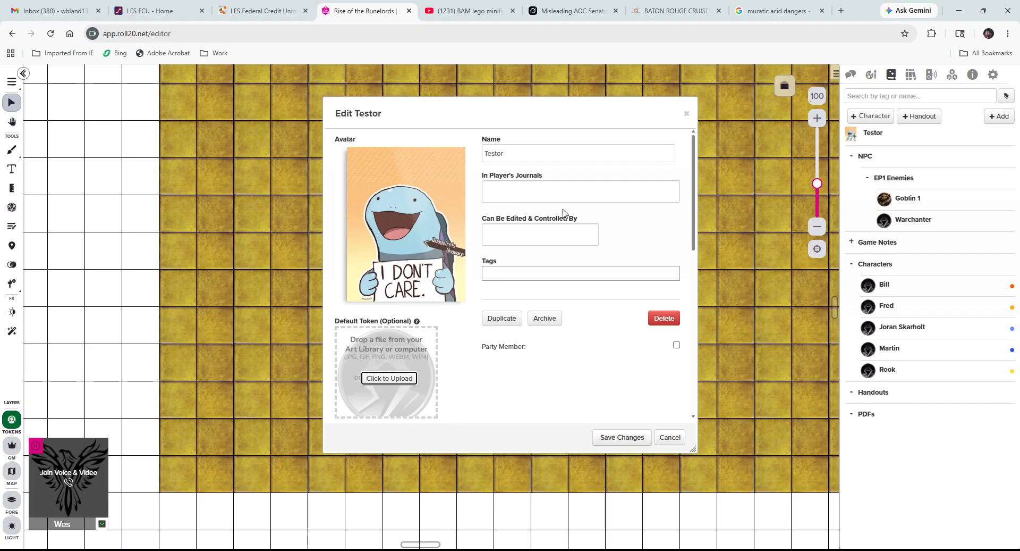
click(687, 113)
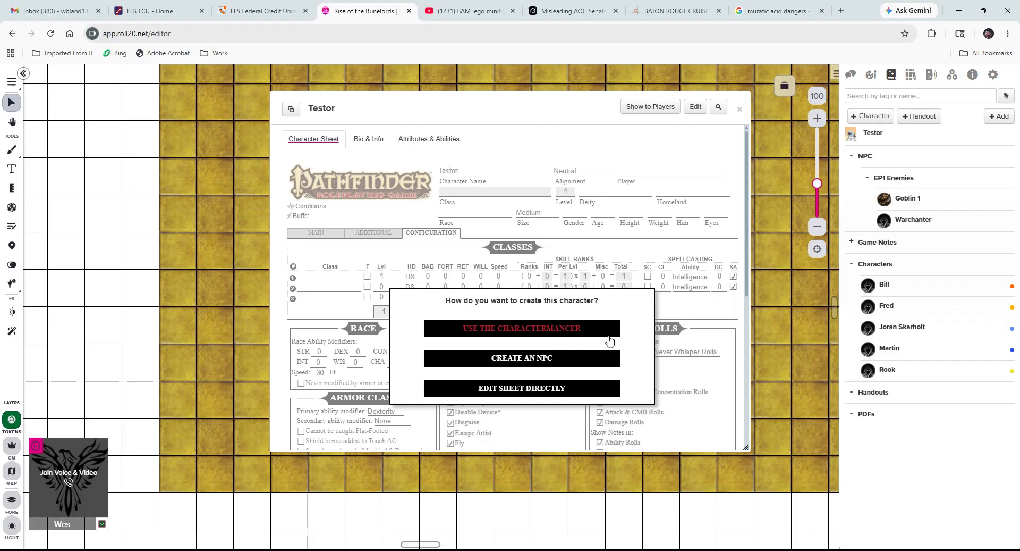
Launch Testor's Charactermancer and advance past the welcome page to the Abilities step.
click(500, 332)
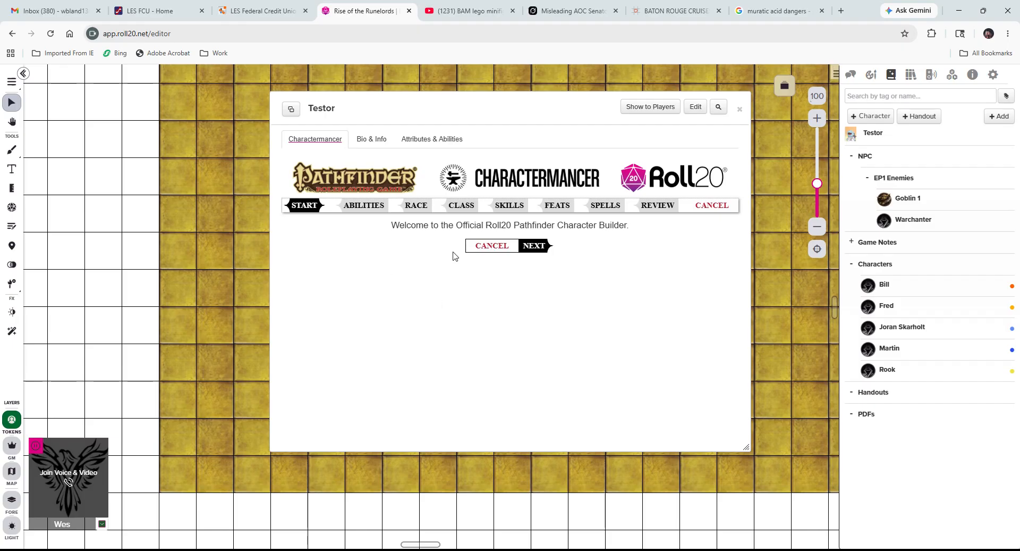
click(535, 247)
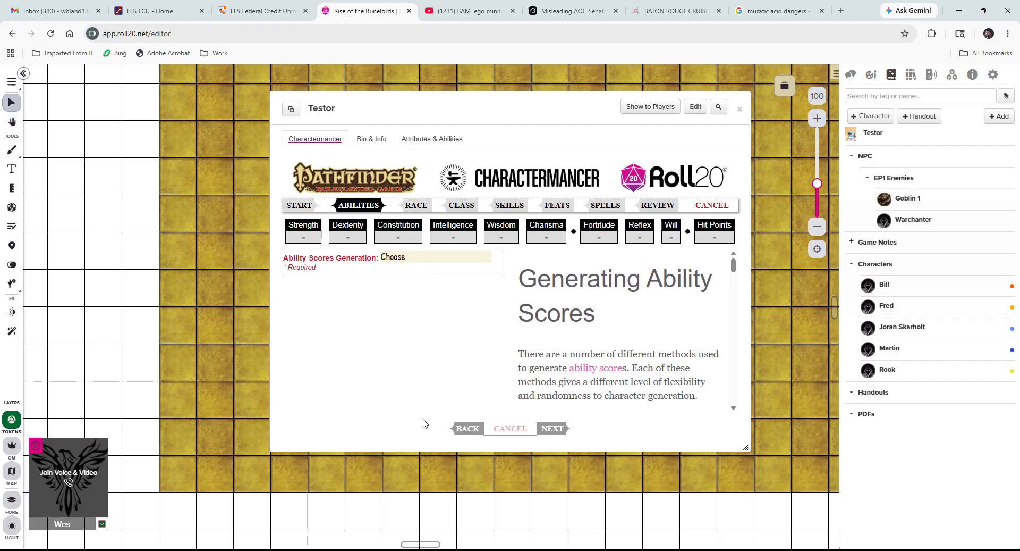
Choose Purchase (High Fantasy: 20) and set all six abilities to 10.
click(461, 417)
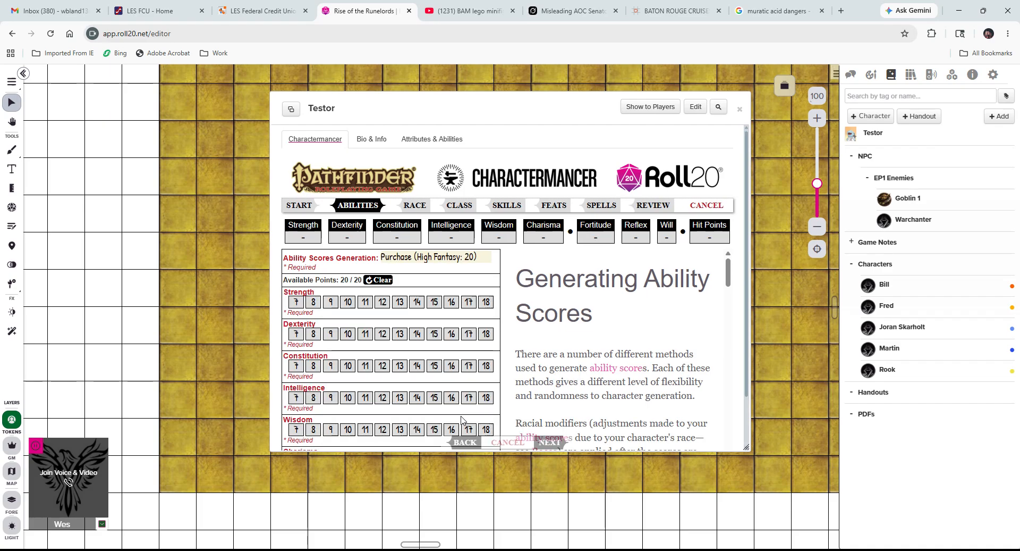
scroll(455, 373, down, 1)
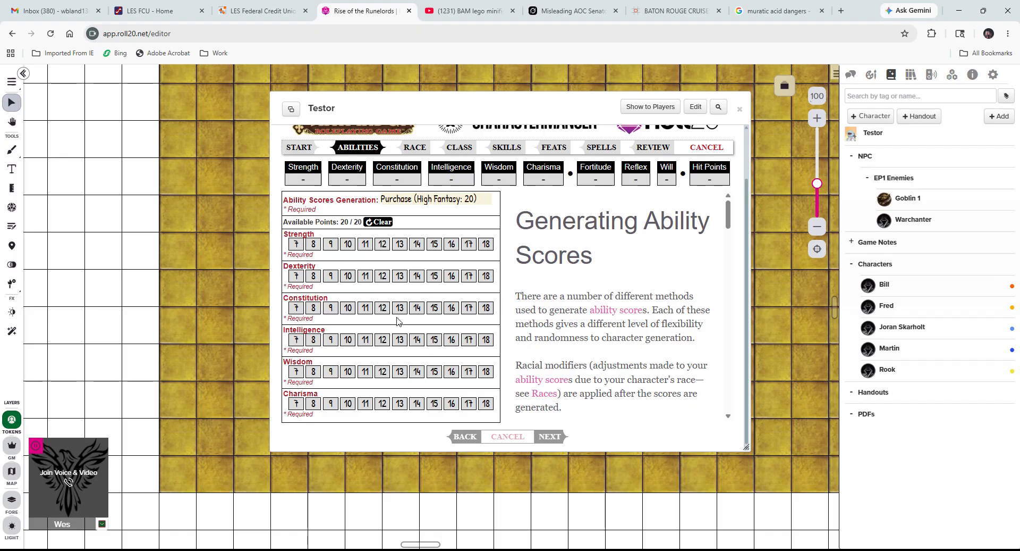
click(350, 250)
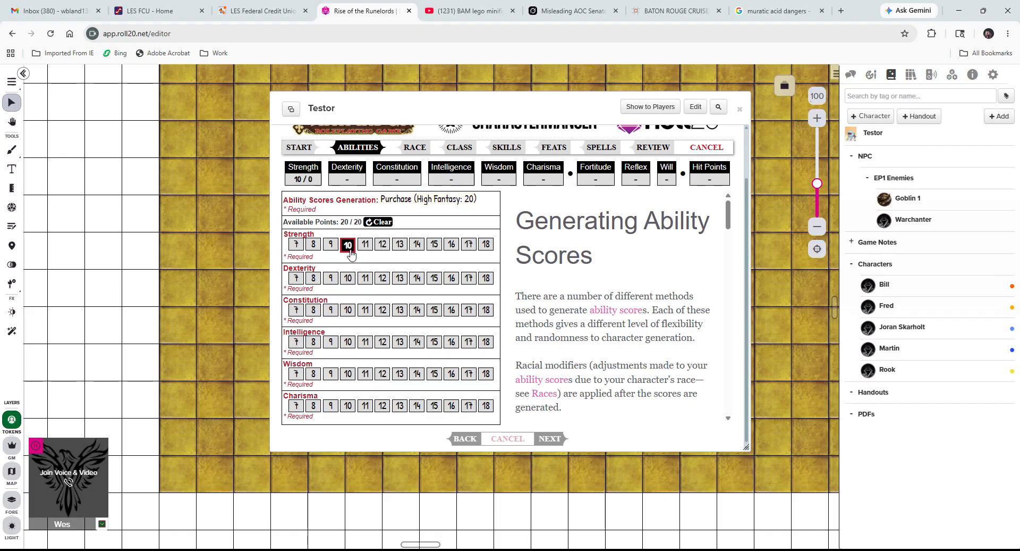
click(348, 279)
click(348, 314)
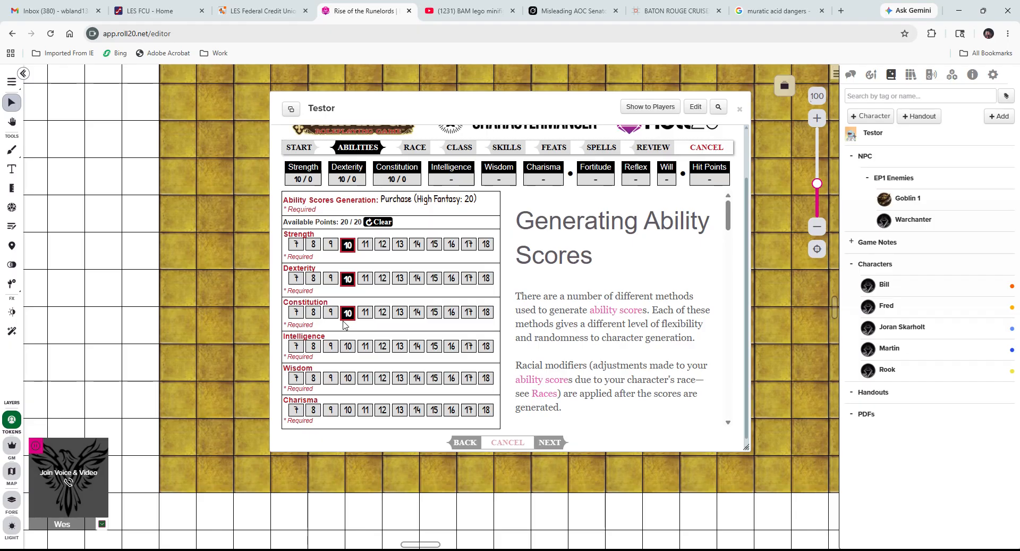
click(349, 346)
click(348, 380)
click(347, 412)
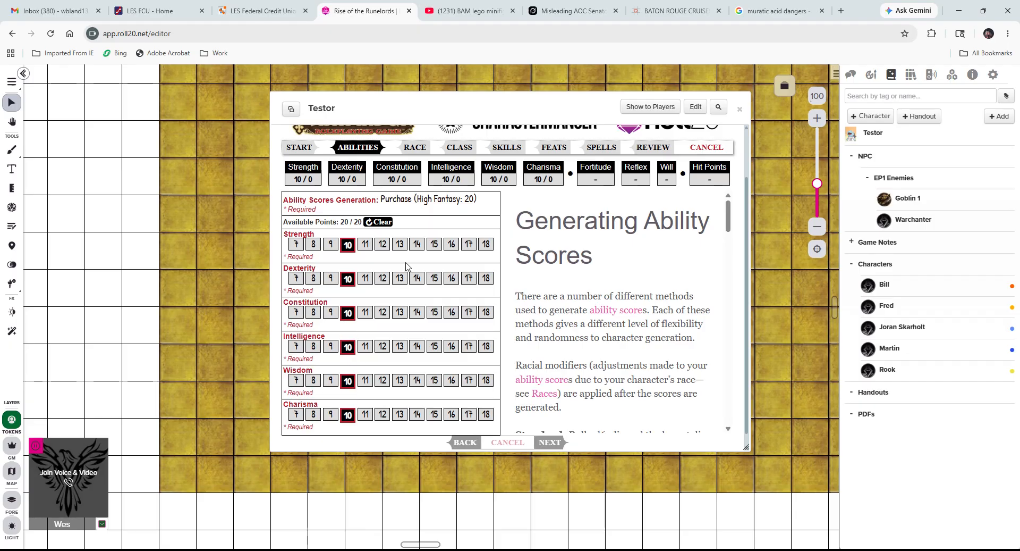
Try several Strength values before settling Strength at 16.
click(485, 244)
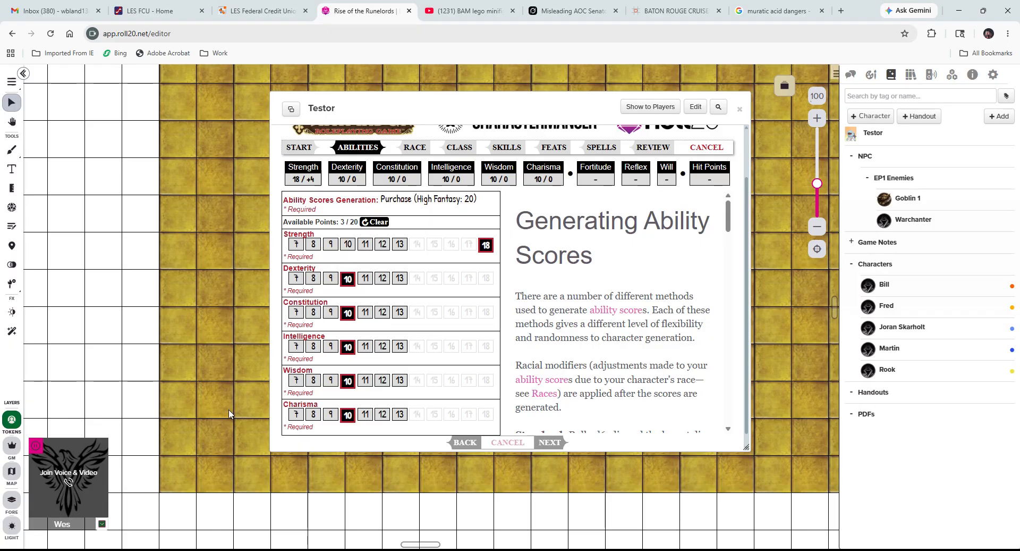
click(400, 246)
click(469, 245)
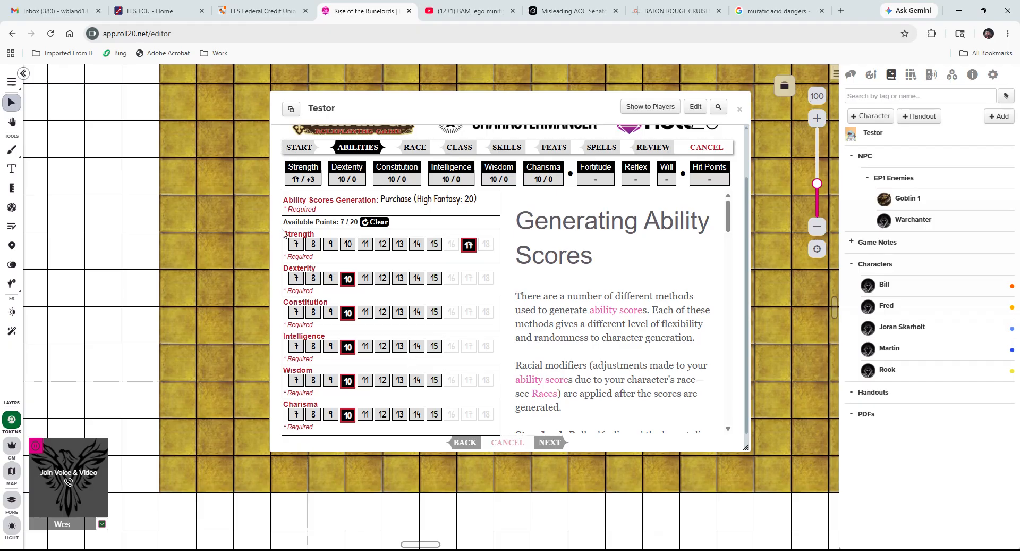
click(415, 248)
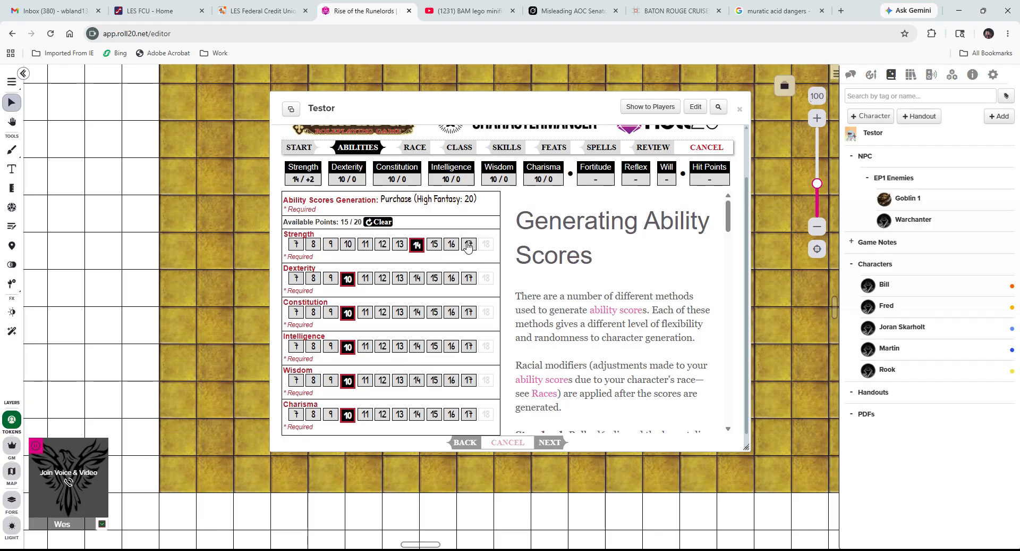
click(469, 245)
click(382, 246)
click(348, 245)
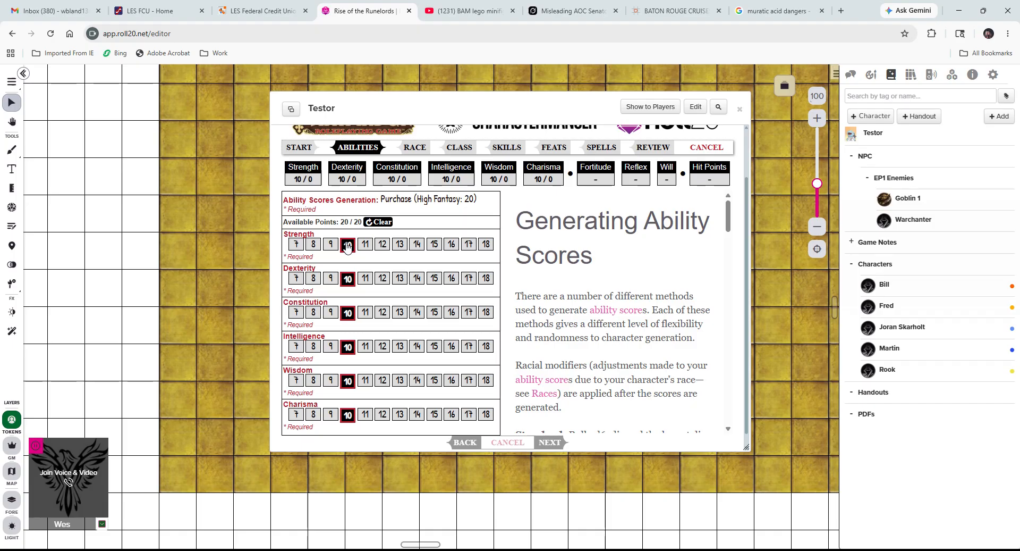
click(451, 247)
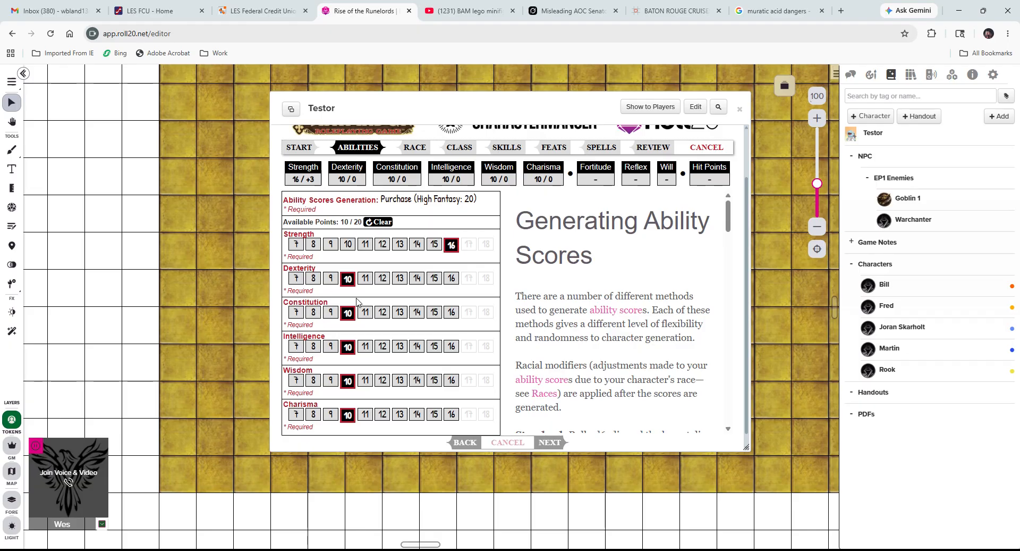
Raise Dexterity and Constitution to 13, lowering Charisma to 8 to free points.
click(401, 279)
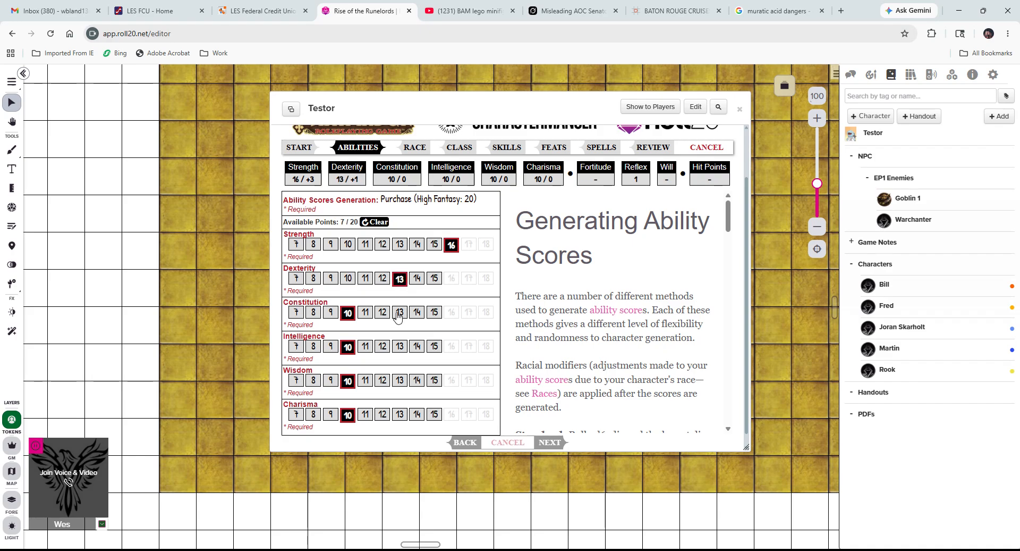
click(400, 312)
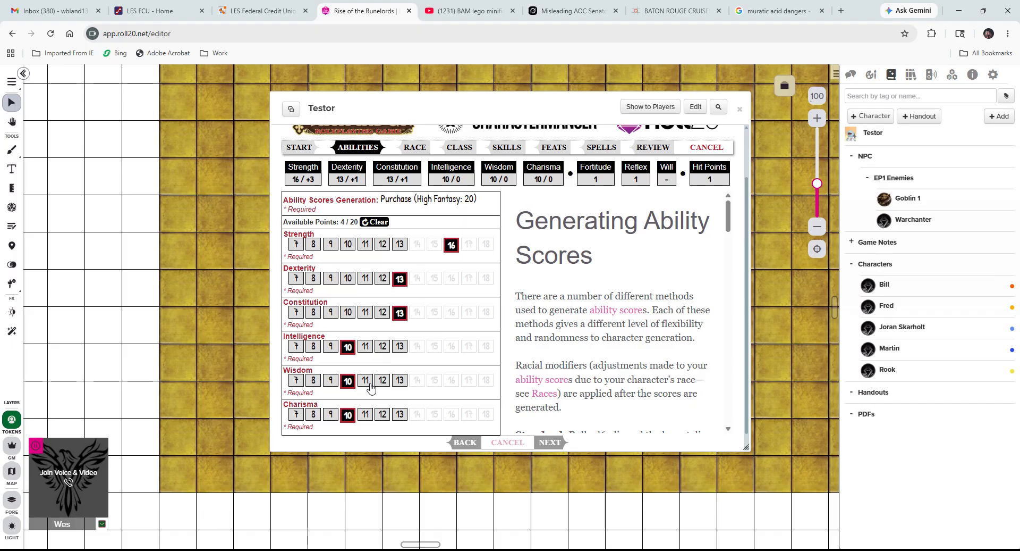
click(331, 415)
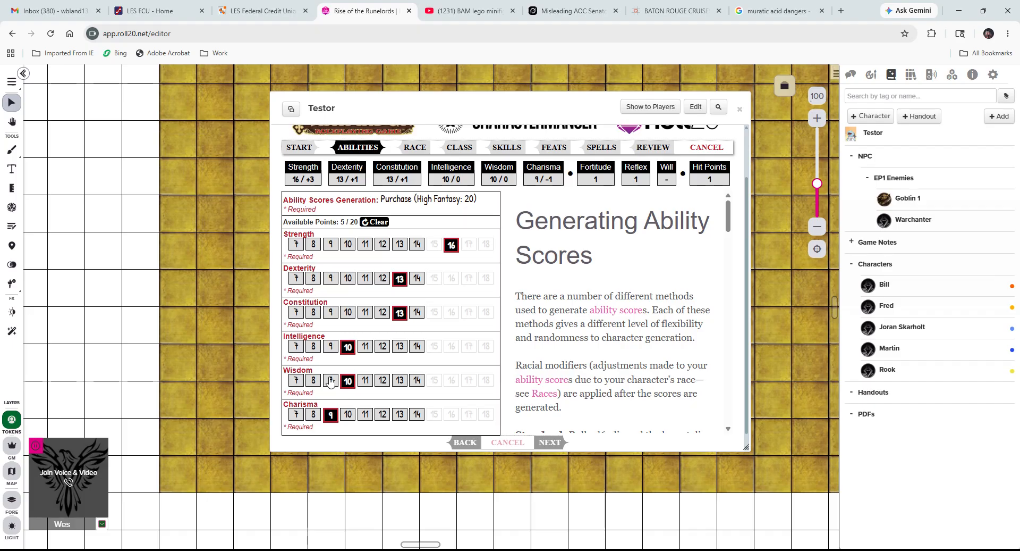
click(330, 347)
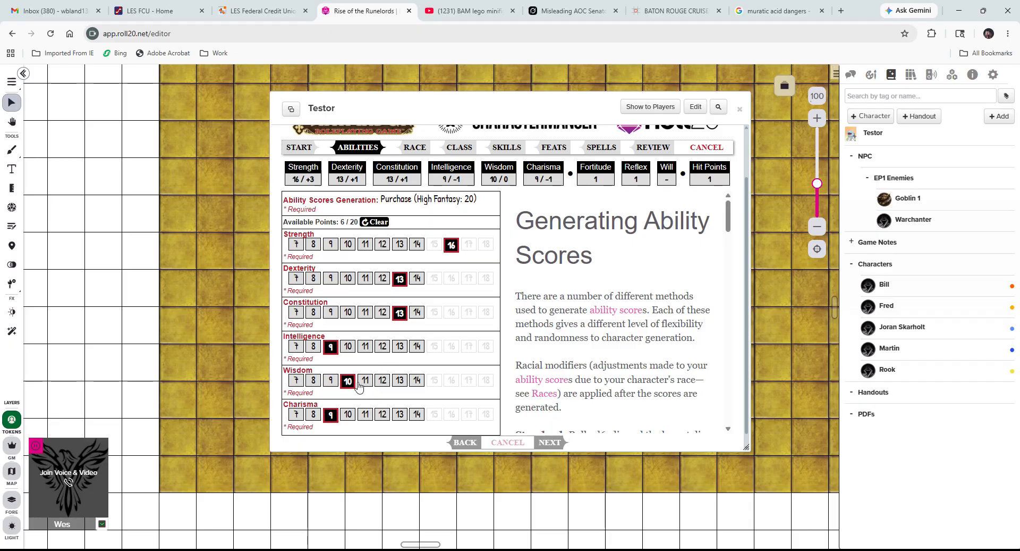
click(367, 349)
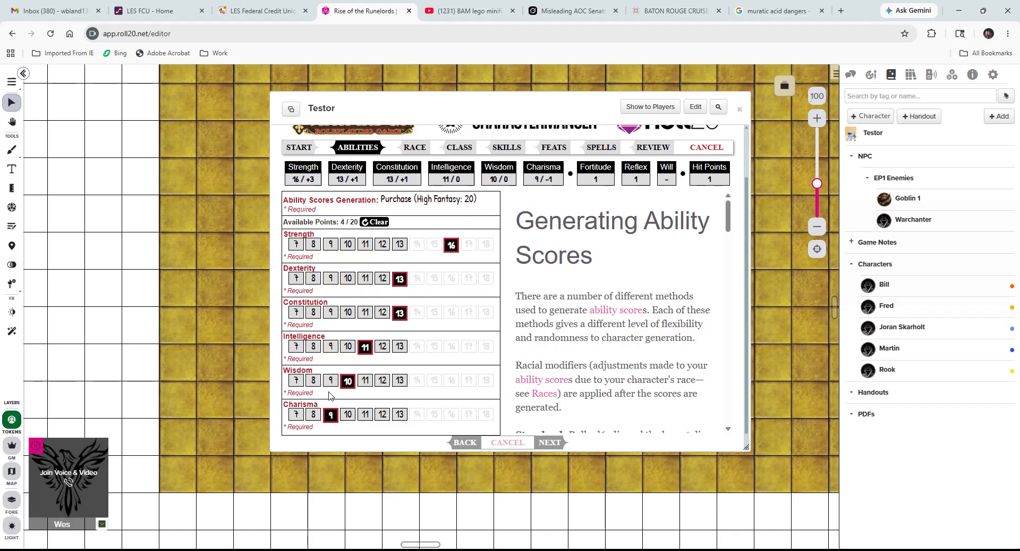
click(313, 414)
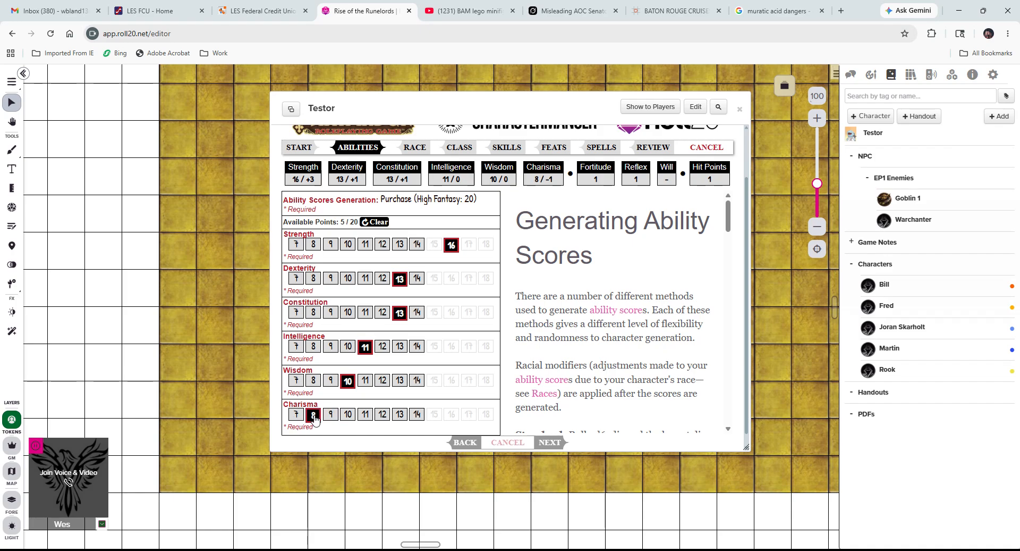
Finish at Dex 14, Int 12, Wis 11, Cha 9 with all 20 points spent, then move to Race.
click(417, 278)
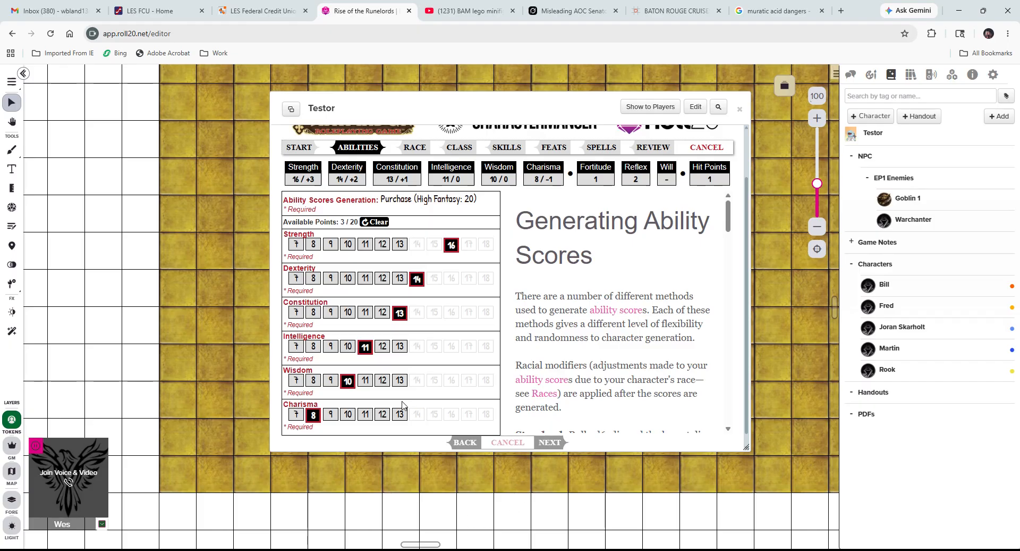
click(380, 348)
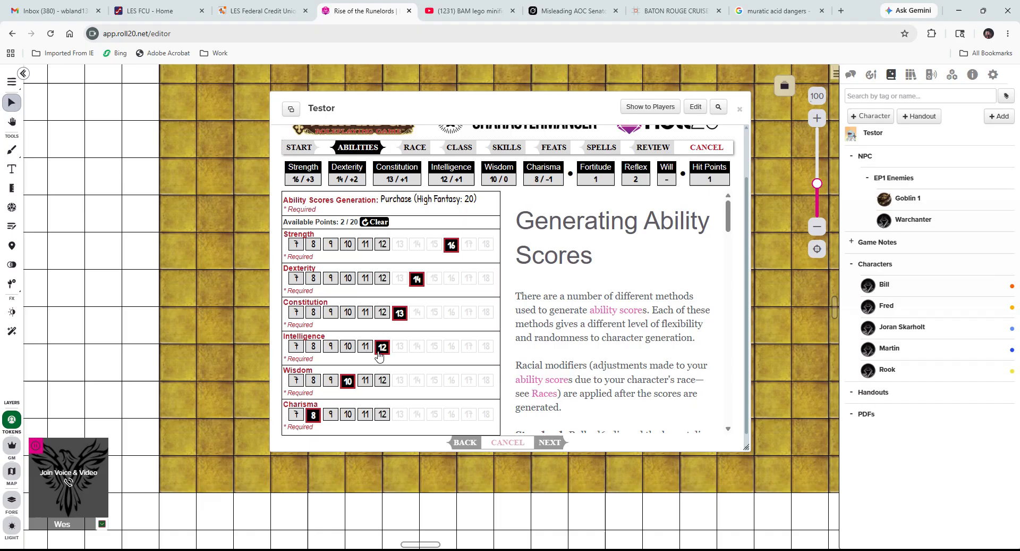
click(365, 380)
click(365, 414)
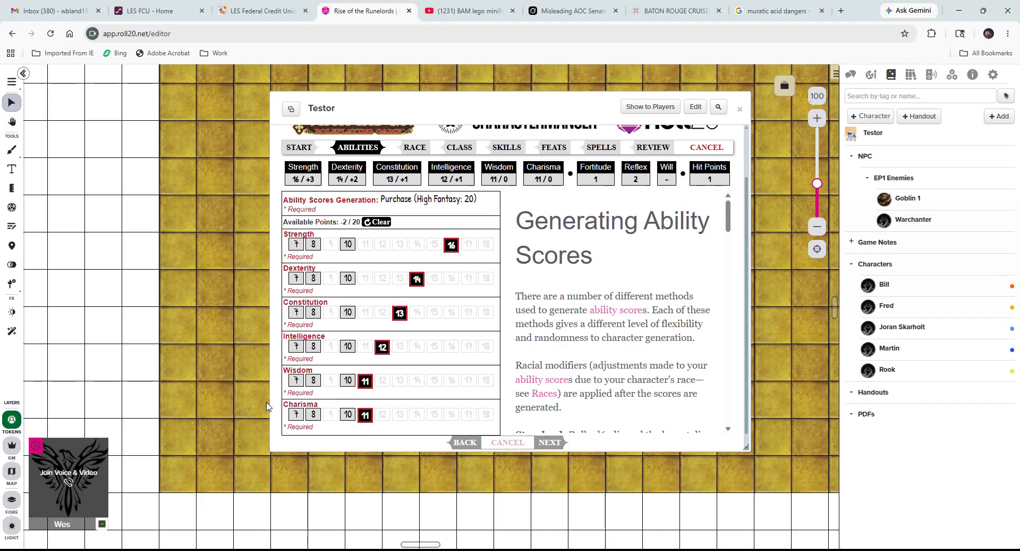
click(348, 414)
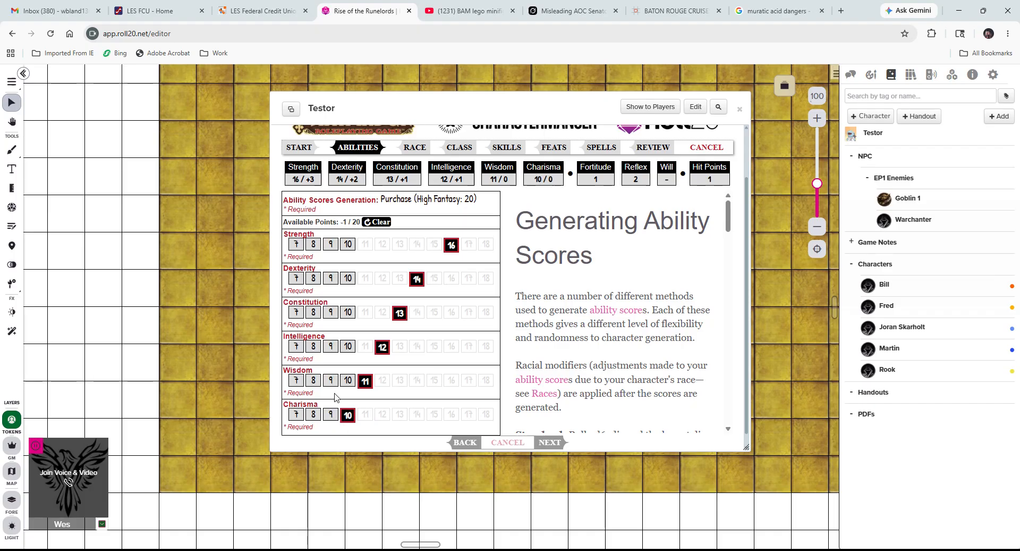
click(330, 414)
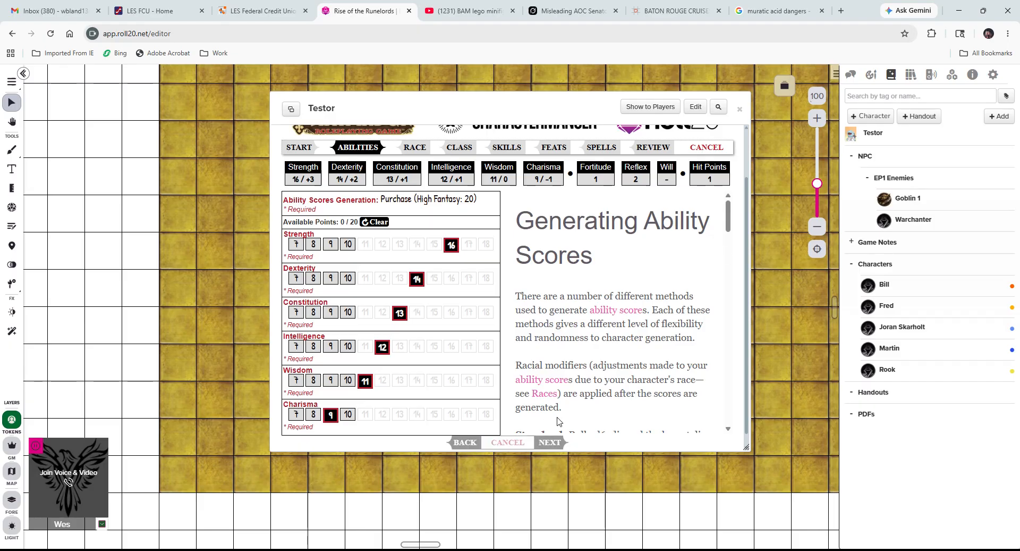
click(553, 444)
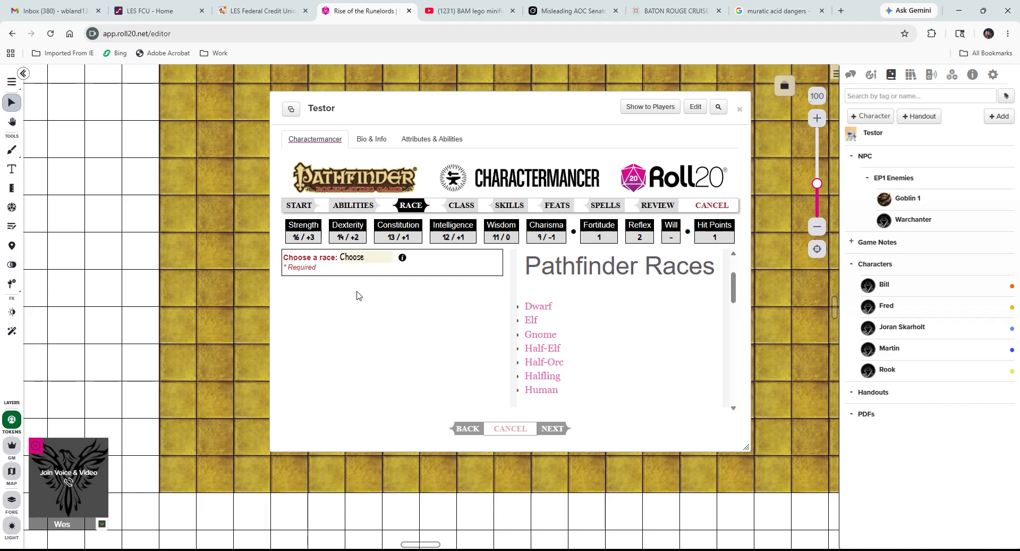
Make Testor Human with the +2 bonus on Dexterity and Weapon Finesse as bonus feat.
click(371, 397)
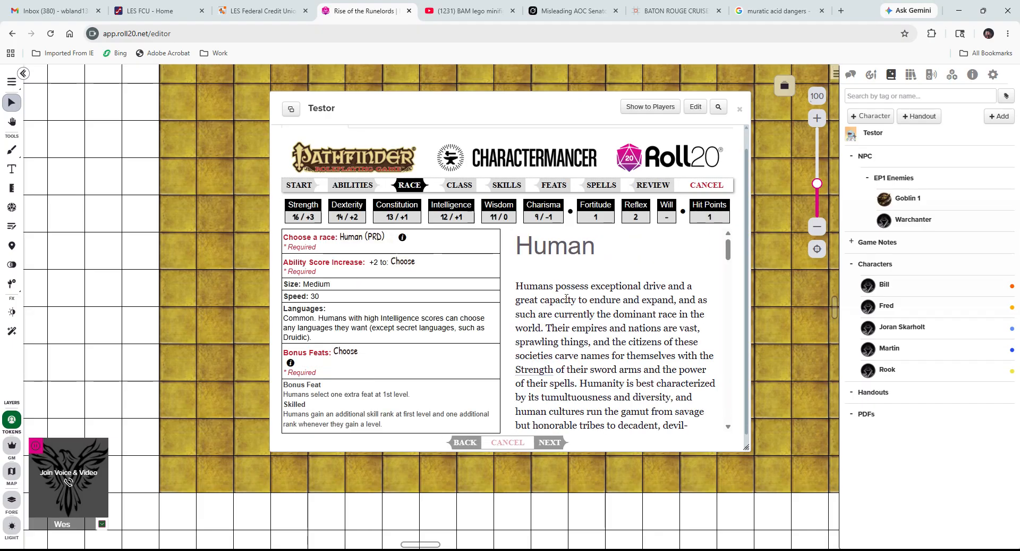
scroll(566, 299, down, 6)
scroll(571, 302, down, 8)
scroll(570, 302, down, 8)
scroll(571, 303, up, 6)
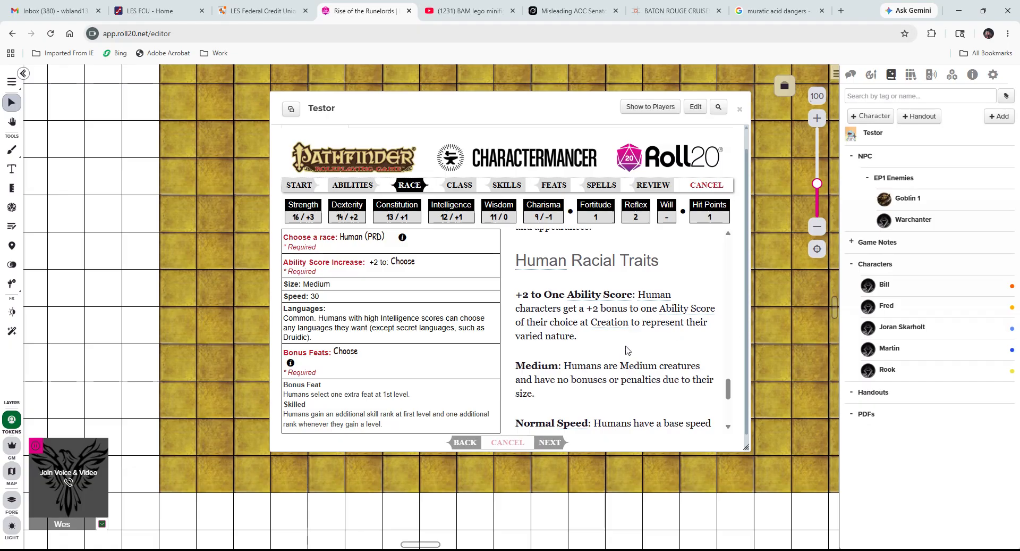
scroll(625, 345, down, 1)
scroll(577, 382, down, 1)
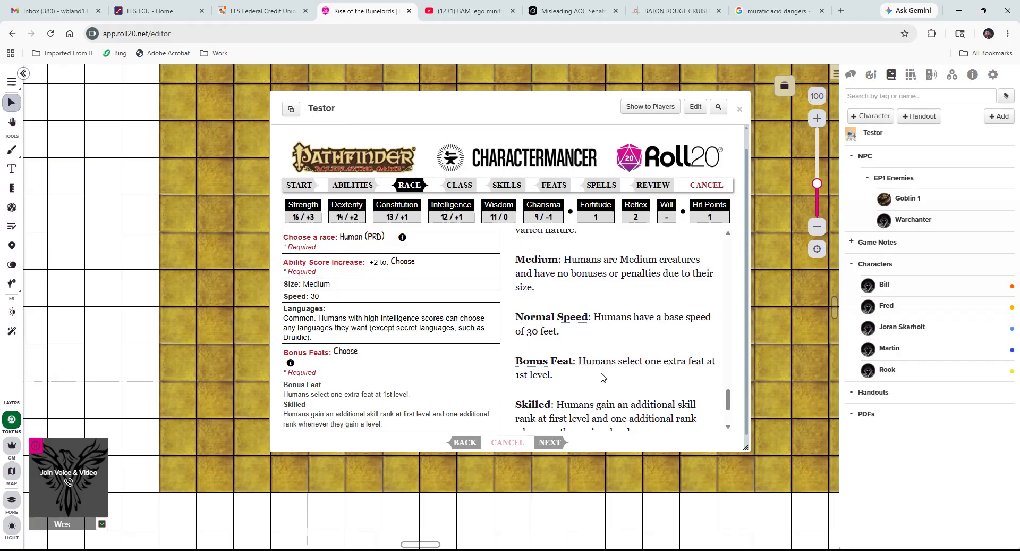
scroll(590, 383, down, 2)
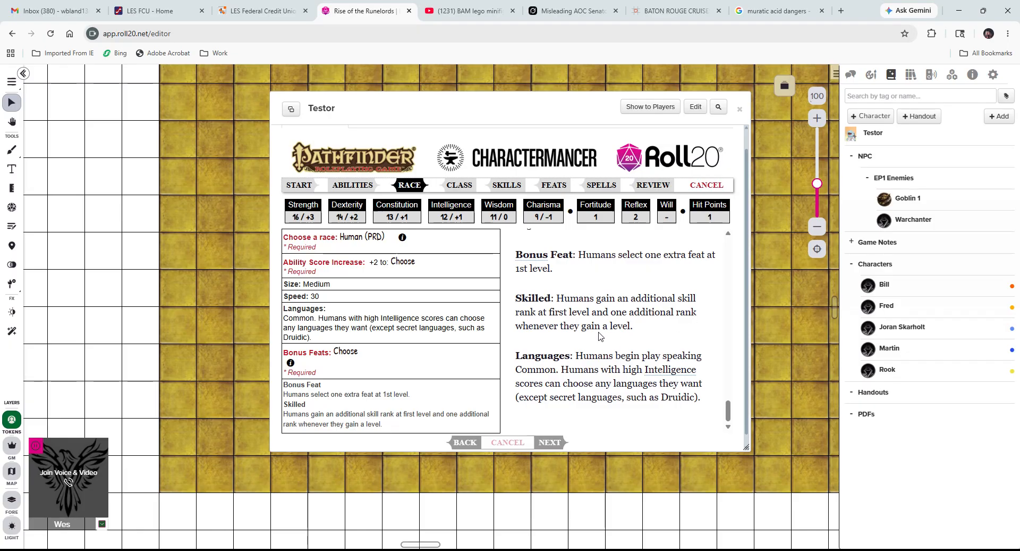
scroll(585, 341, down, 1)
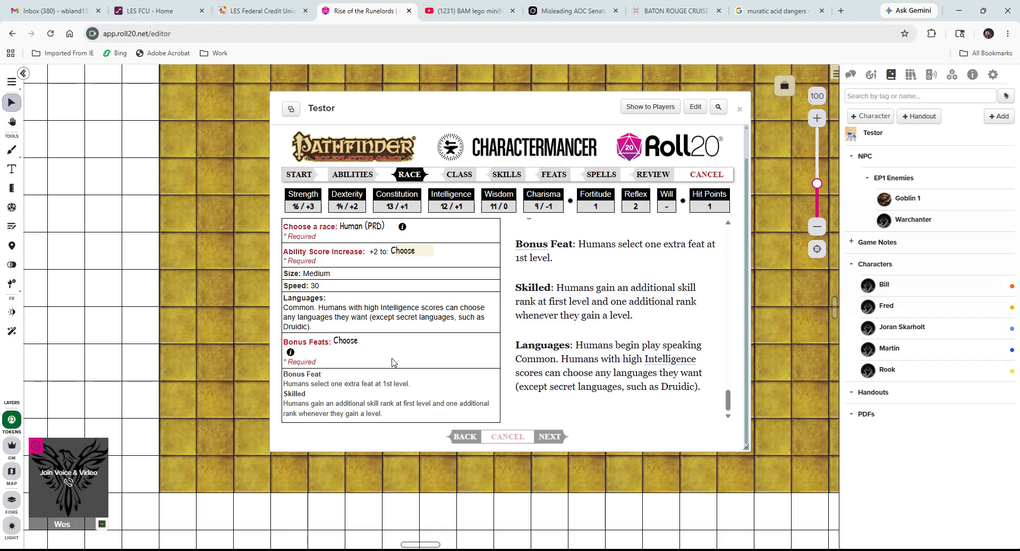
click(400, 297)
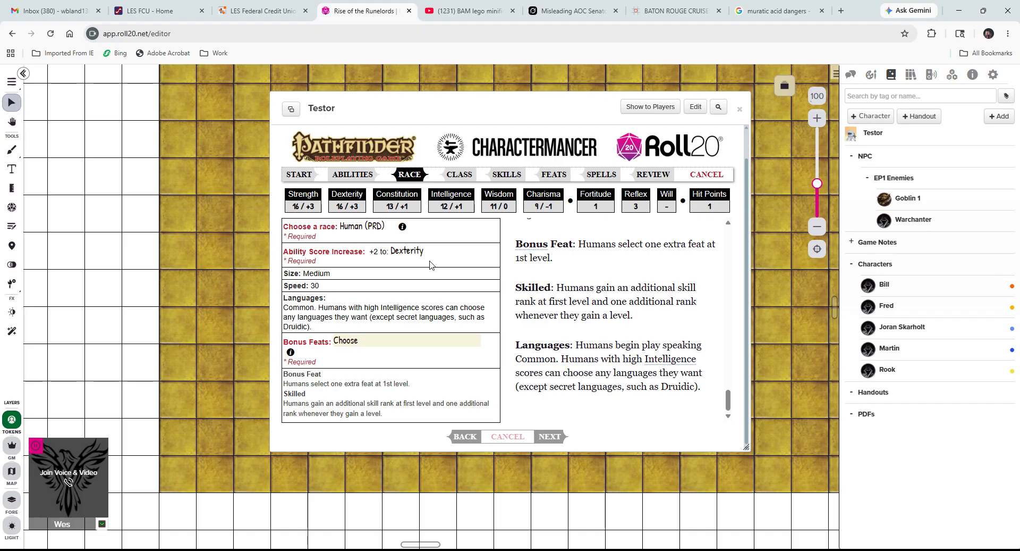
click(403, 244)
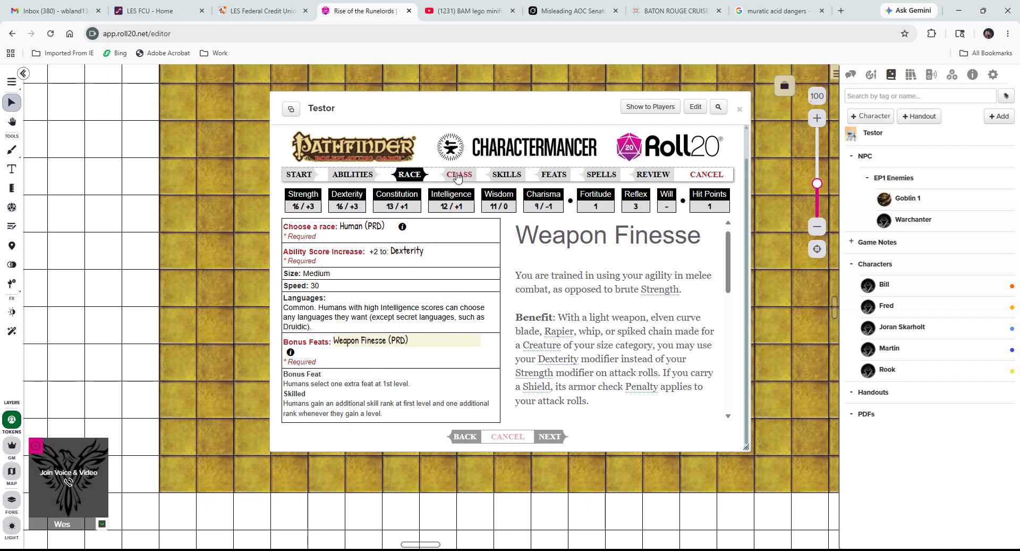
On the Class step, pick Fighter, briefly compare Monk, then switch back to Fighter.
click(549, 438)
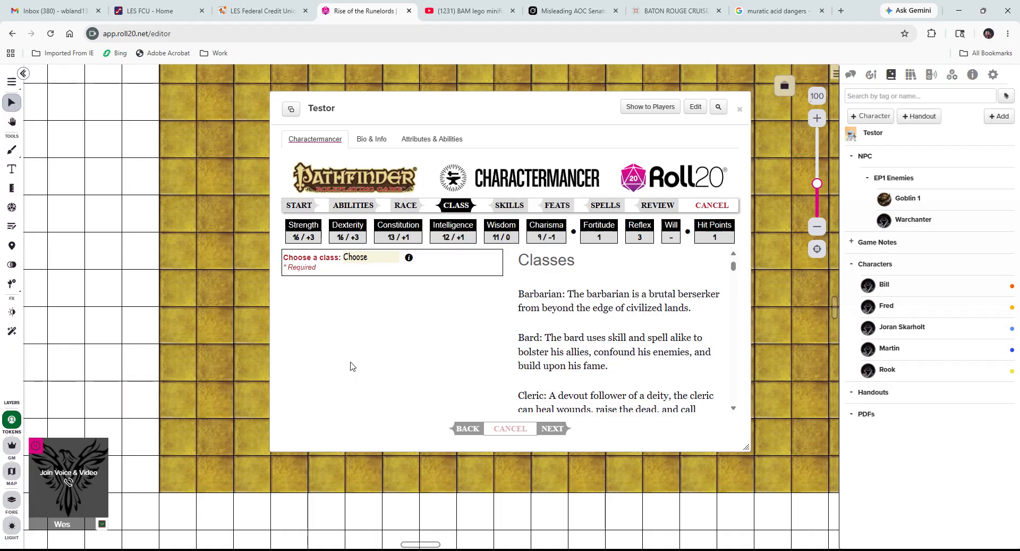
click(351, 362)
scroll(342, 297, down, 2)
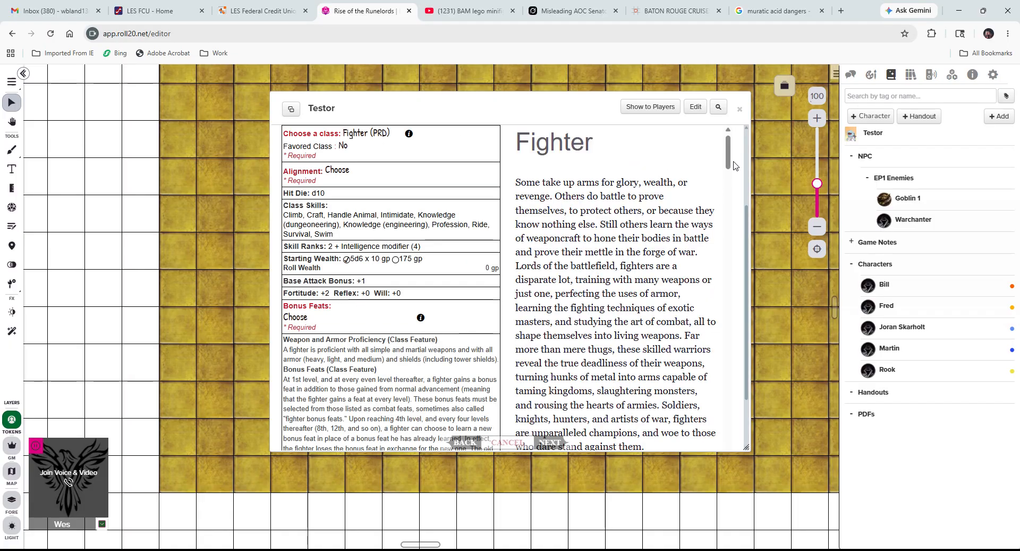
drag(728, 152, 695, 205)
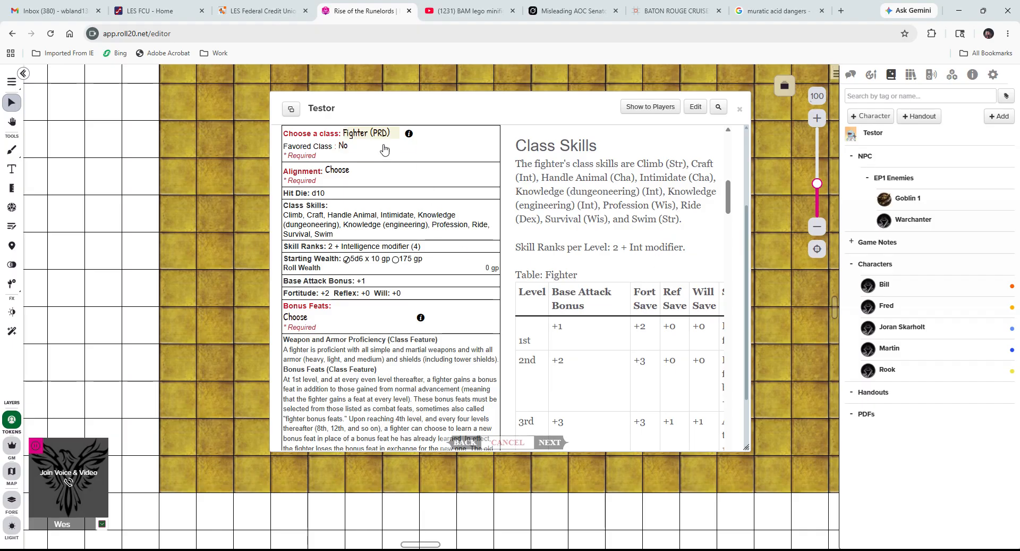
click(364, 252)
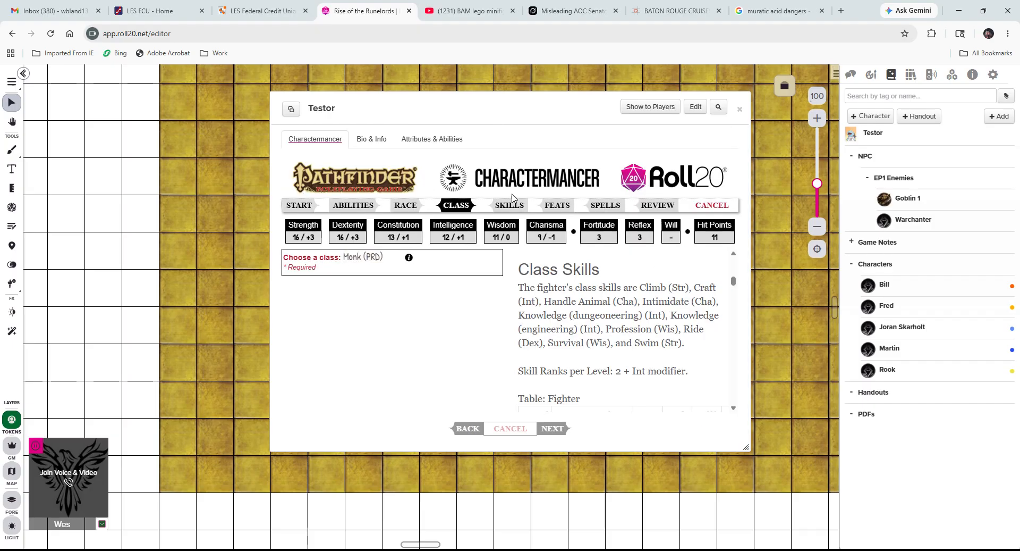
drag(728, 202, 699, 202)
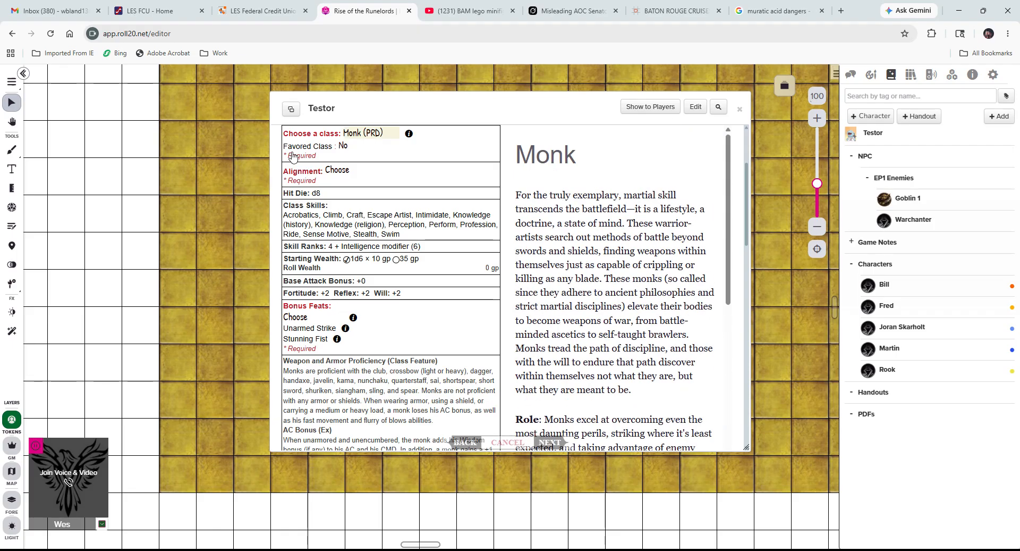
click(361, 249)
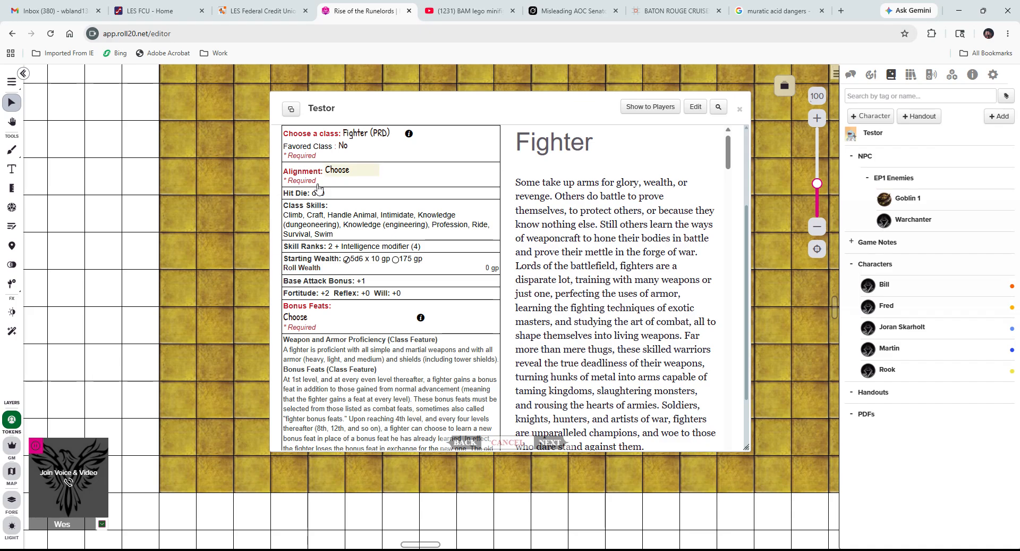
click(332, 172)
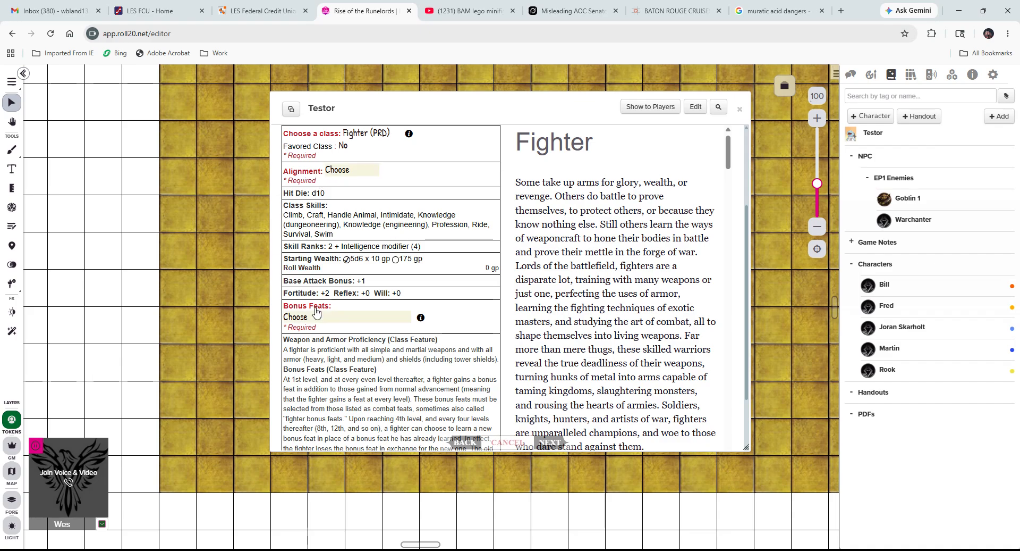
Set alignment to Neutral Good and choose Weapon Focus as the Fighter bonus feat.
click(349, 228)
click(324, 318)
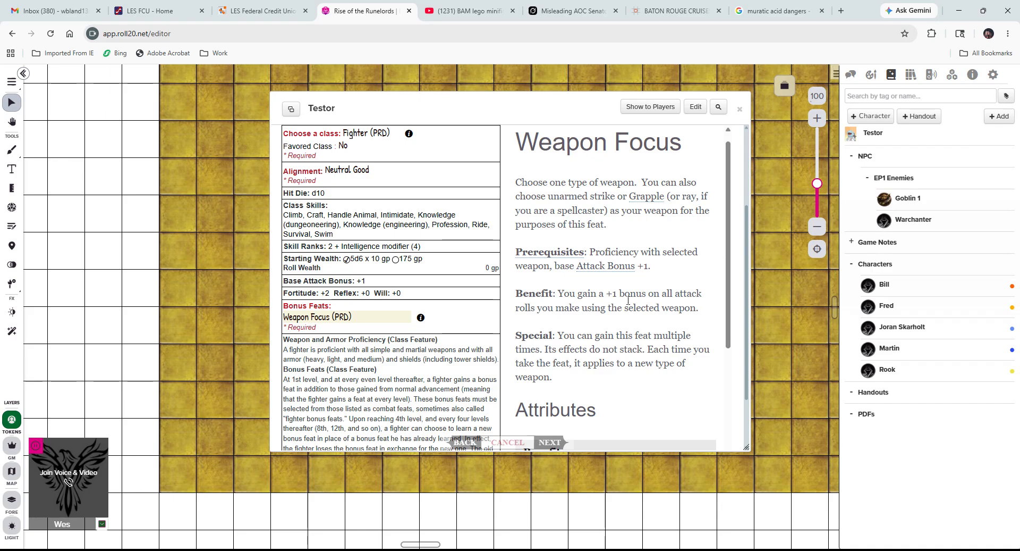
Read through the Weapon Focus description and take the fixed 175 gp starting wealth.
drag(728, 266, 716, 340)
scroll(716, 345, down, 2)
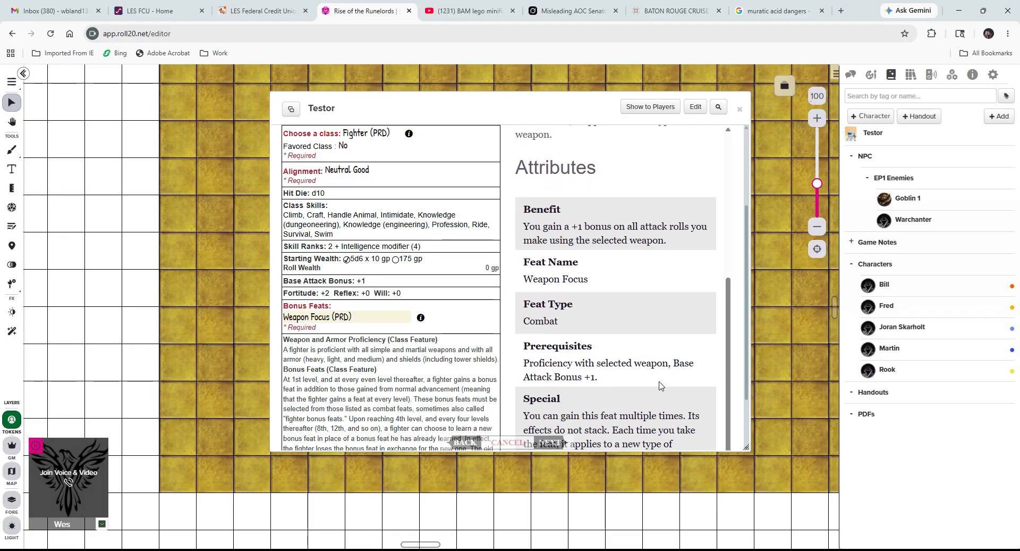
scroll(427, 249, down, 2)
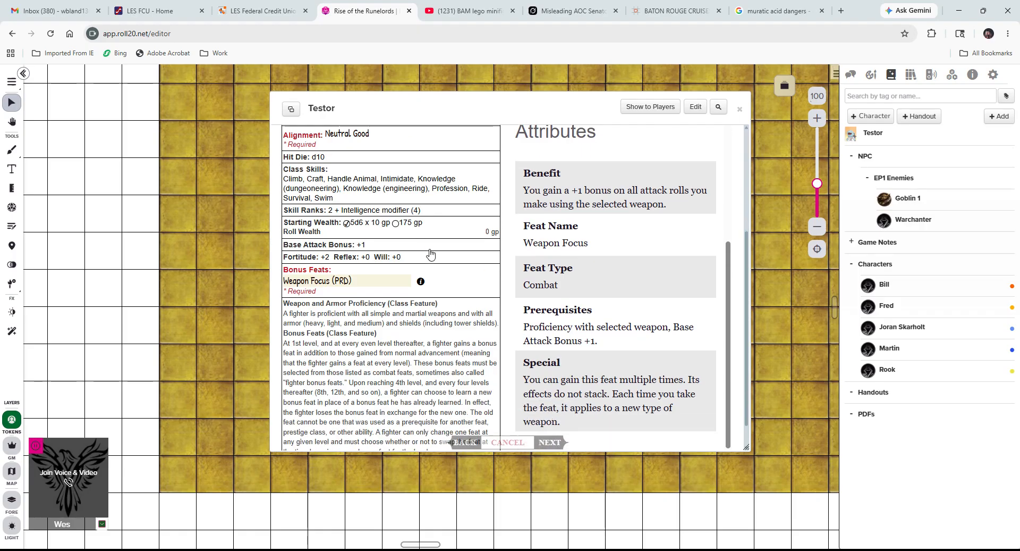
scroll(413, 295, up, 4)
scroll(396, 272, down, 2)
scroll(396, 272, up, 2)
scroll(334, 352, down, 1)
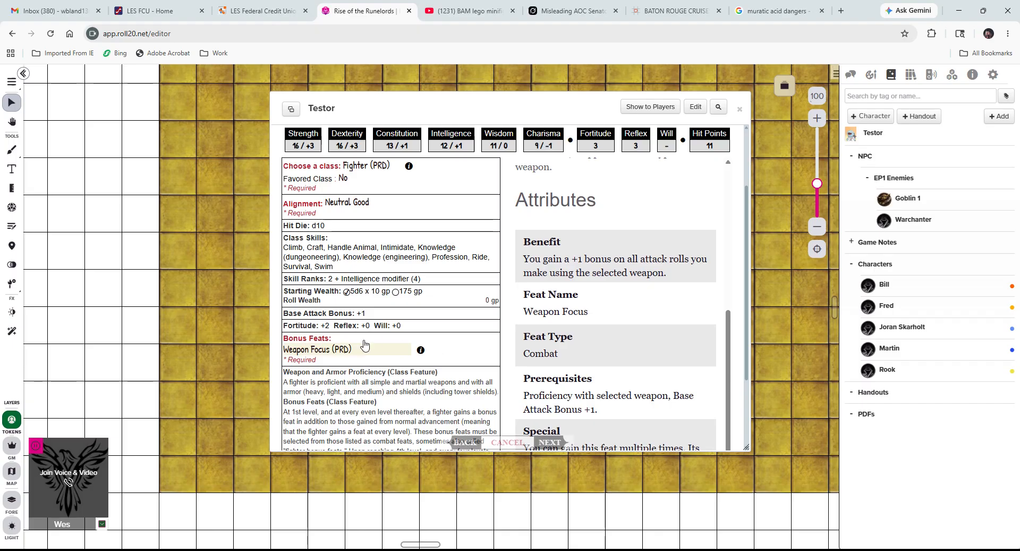
scroll(549, 334, down, 2)
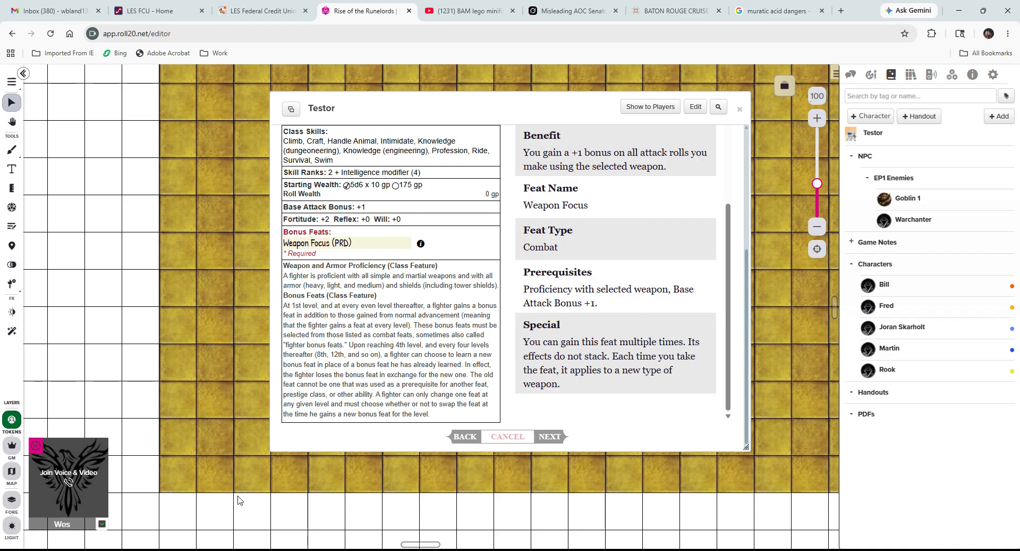
scroll(529, 407, up, 3)
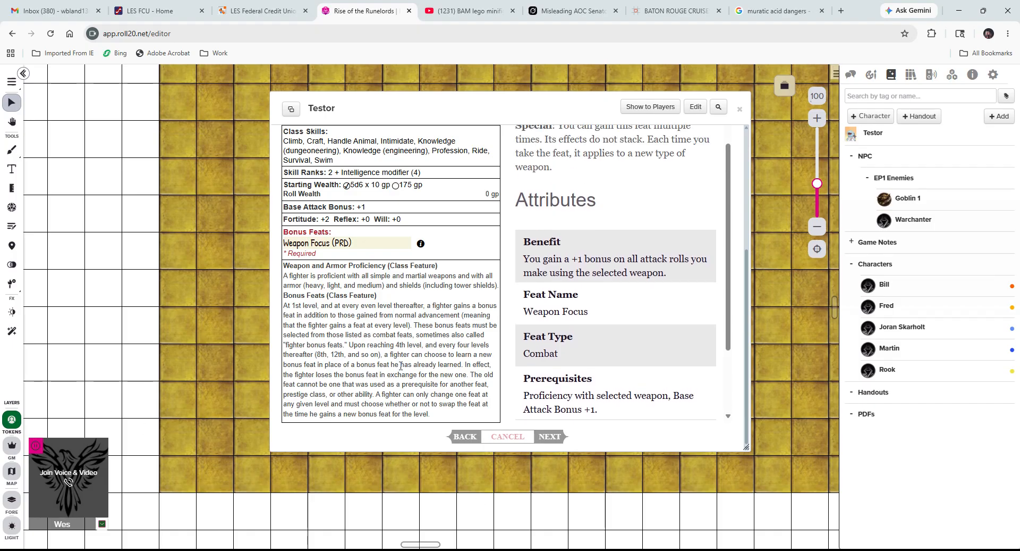
scroll(400, 367, up, 1)
scroll(400, 366, up, 1)
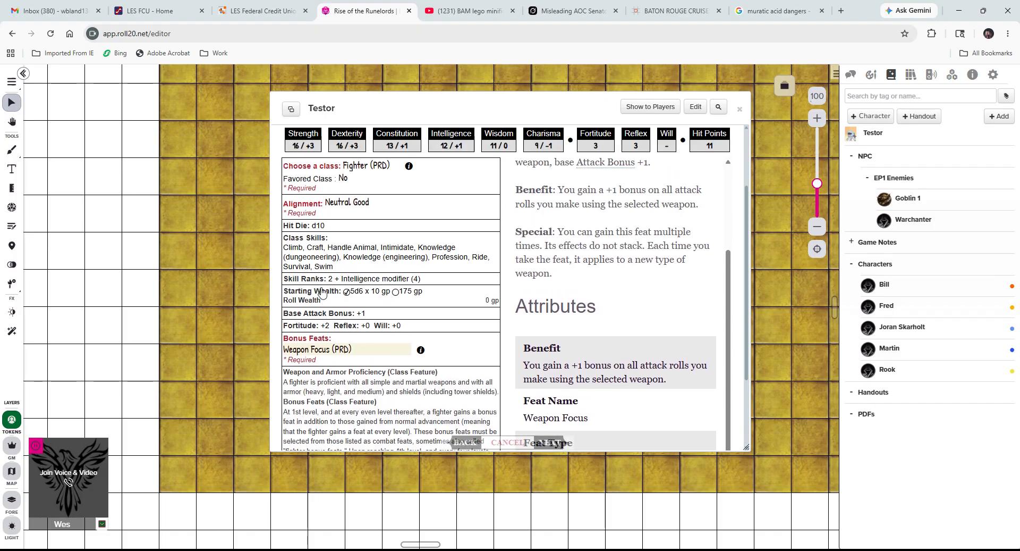
click(395, 292)
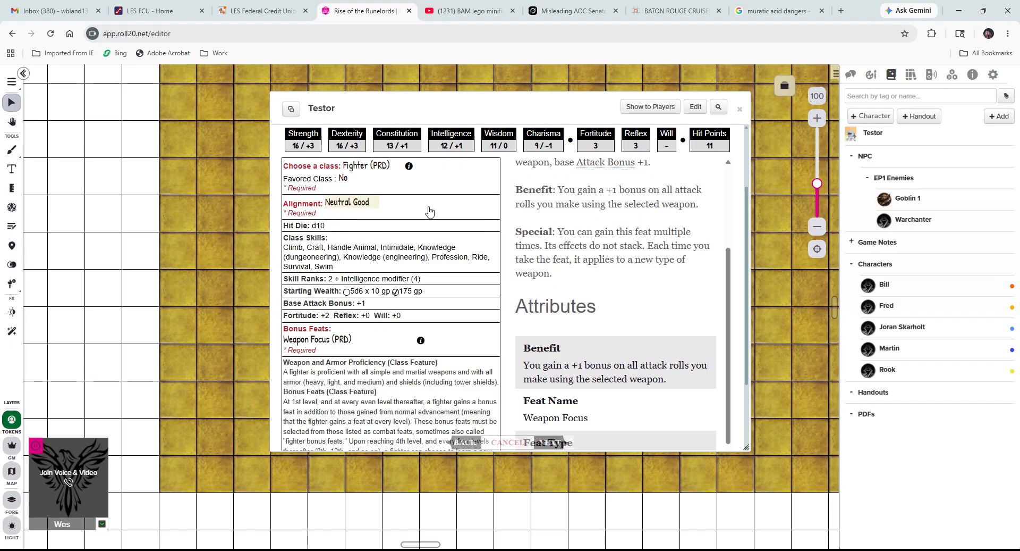
scroll(416, 291, down, 2)
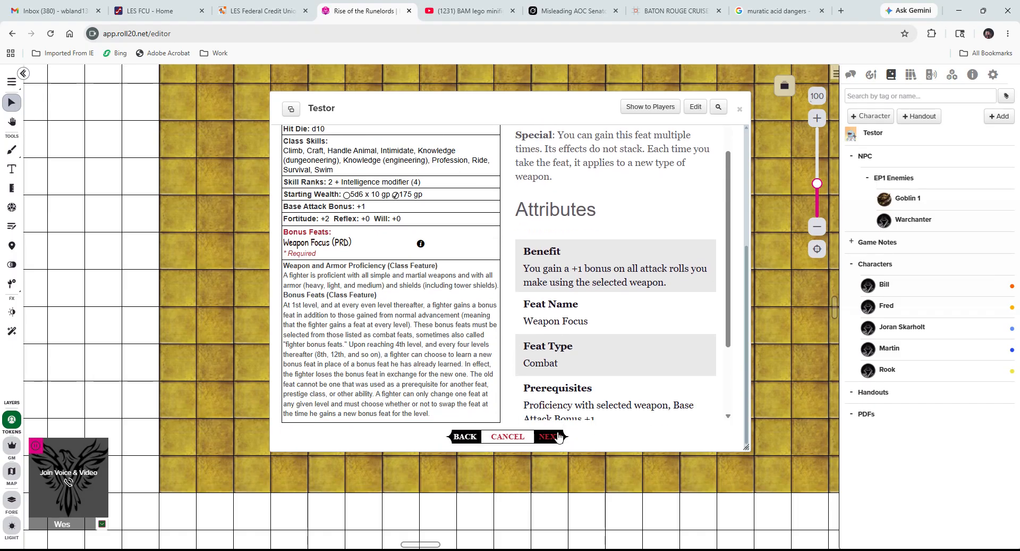
scroll(553, 400, down, 2)
Advance to the Skills step and put a rank into Ride, bringing it to 7.
click(545, 432)
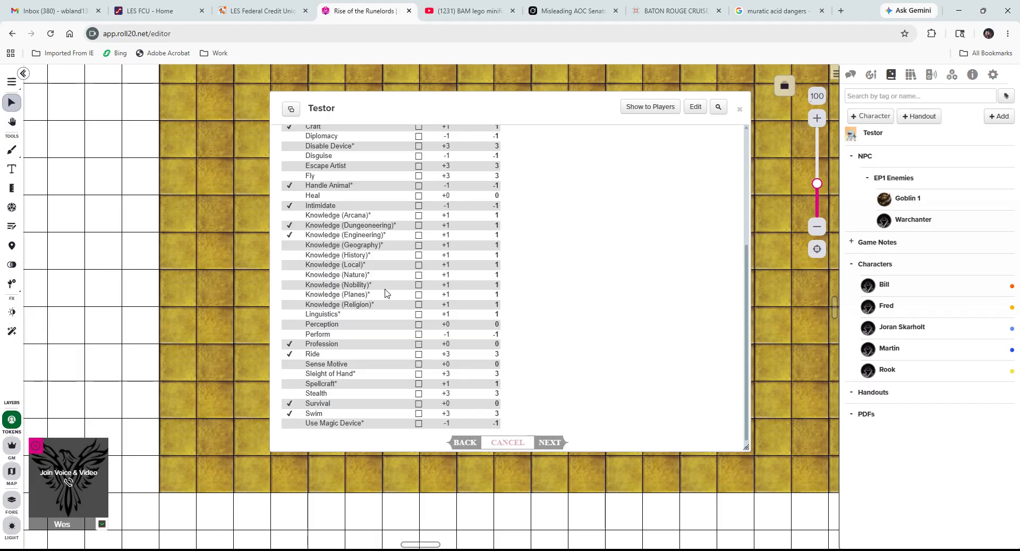
scroll(509, 289, up, 2)
scroll(509, 288, up, 2)
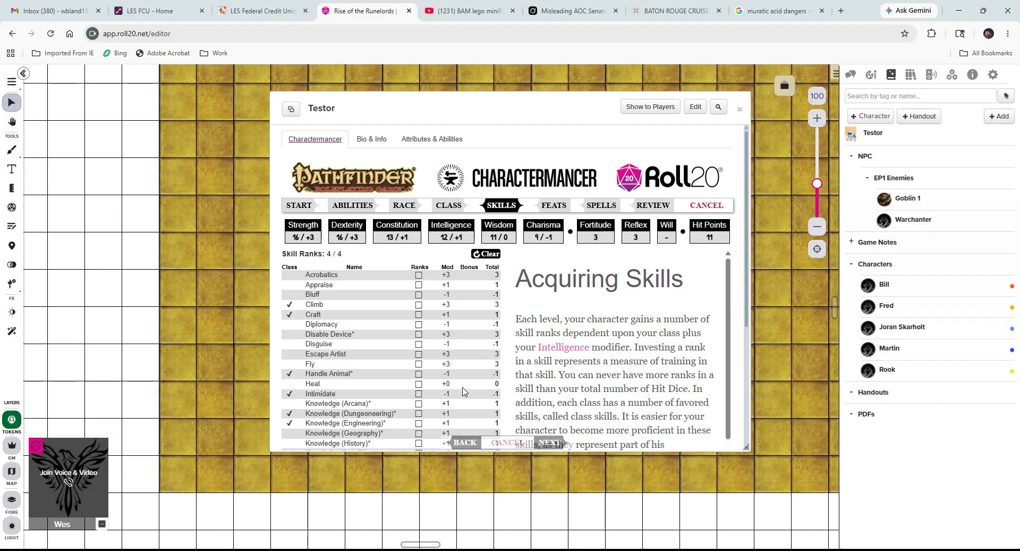
scroll(404, 376, down, 1)
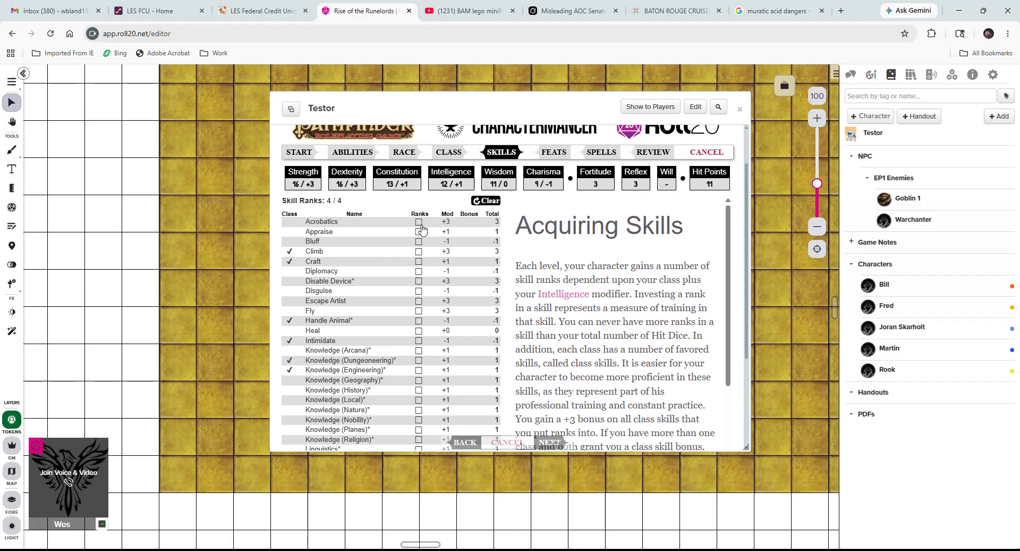
scroll(383, 340, down, 1)
scroll(385, 340, down, 2)
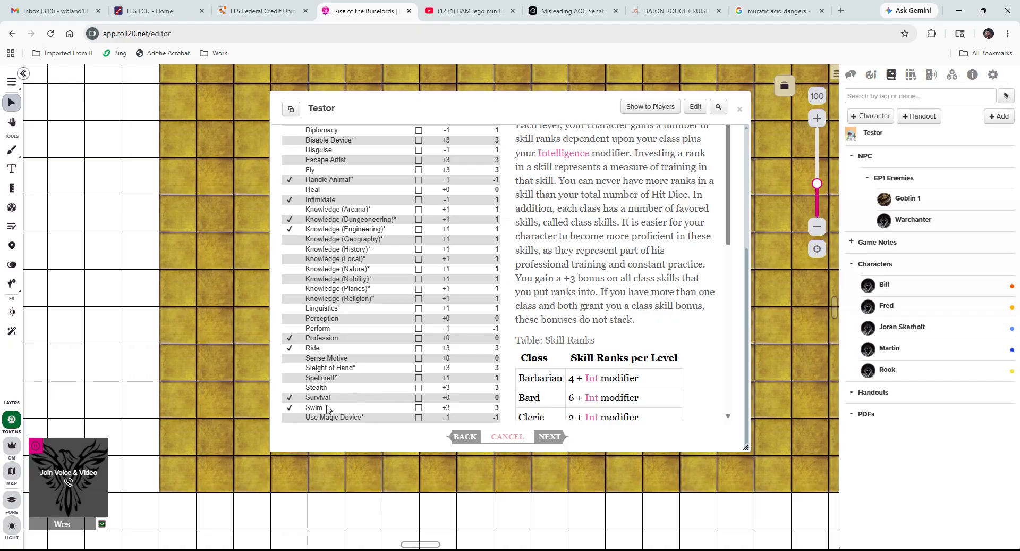
click(418, 349)
scroll(368, 389, up, 2)
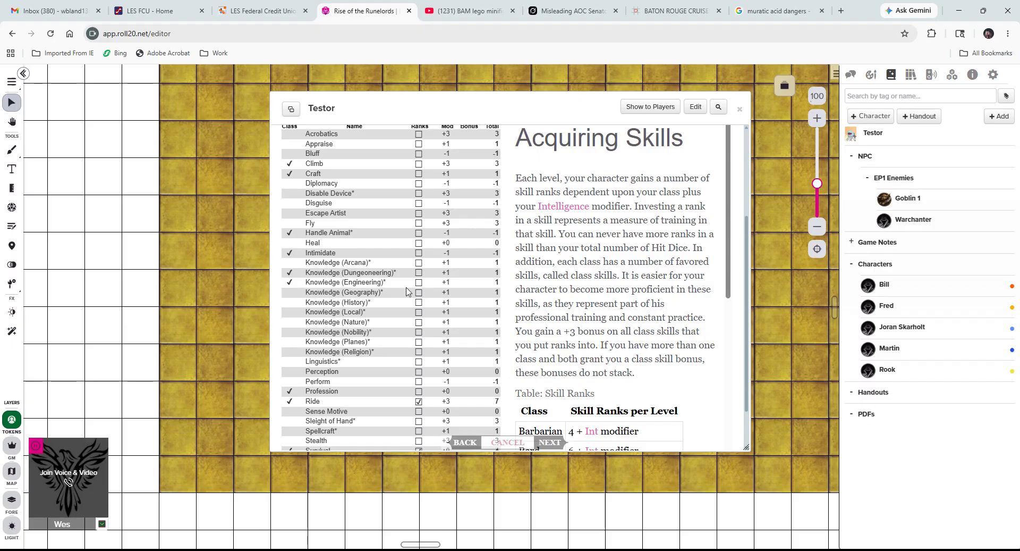
scroll(443, 275, up, 1)
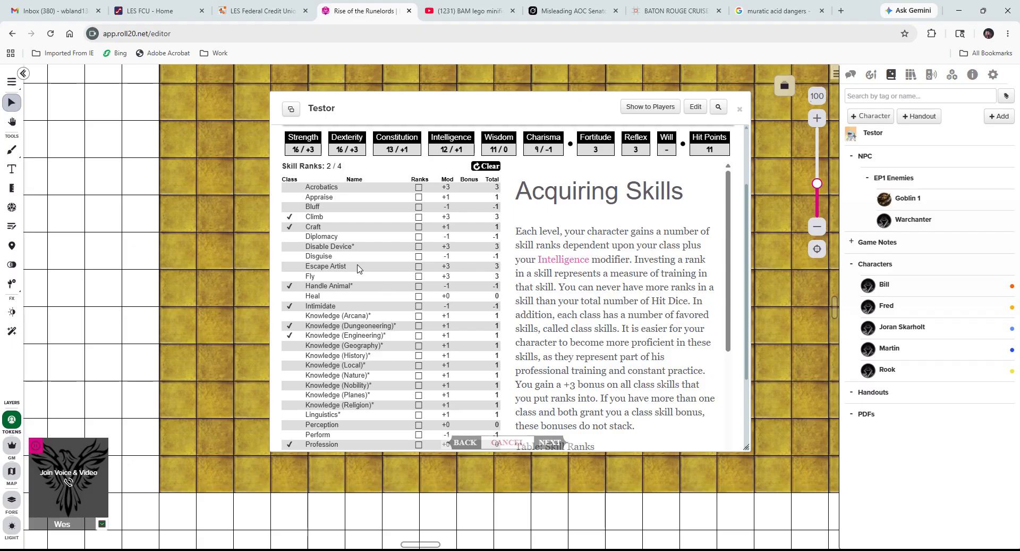
Put a skill rank into Climb and review the rest of the skills list.
click(419, 217)
scroll(356, 284, up, 2)
scroll(356, 290, down, 2)
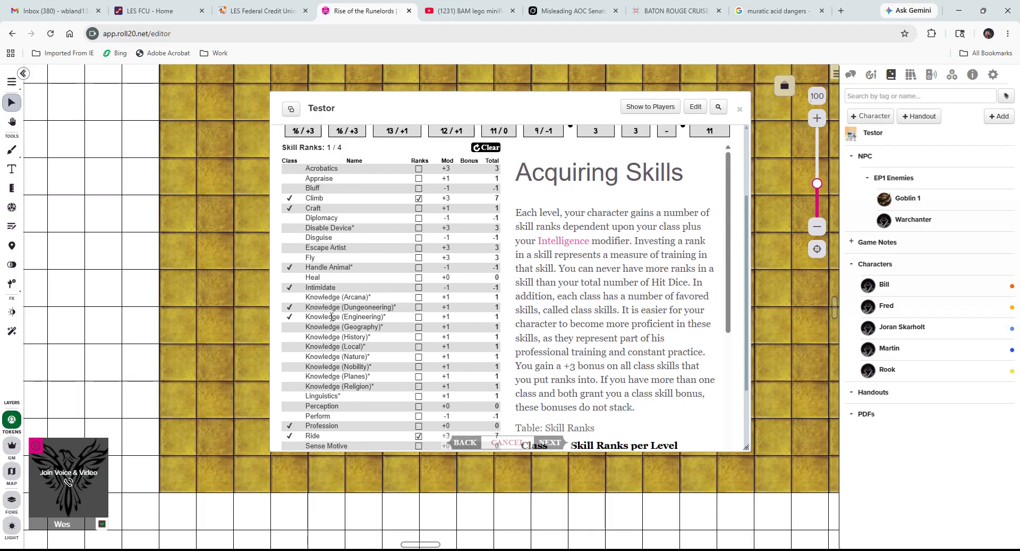
scroll(381, 391, down, 2)
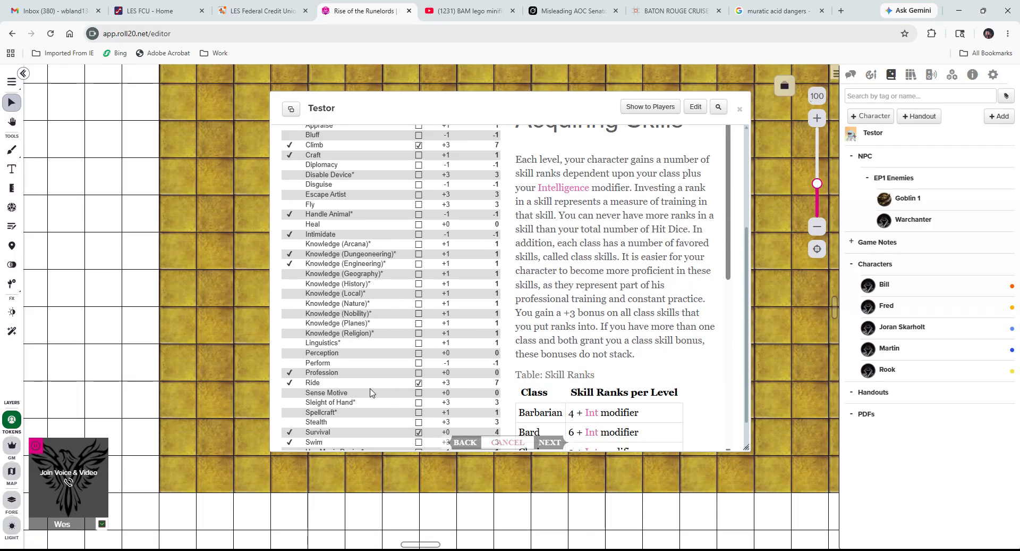
scroll(386, 389, down, 1)
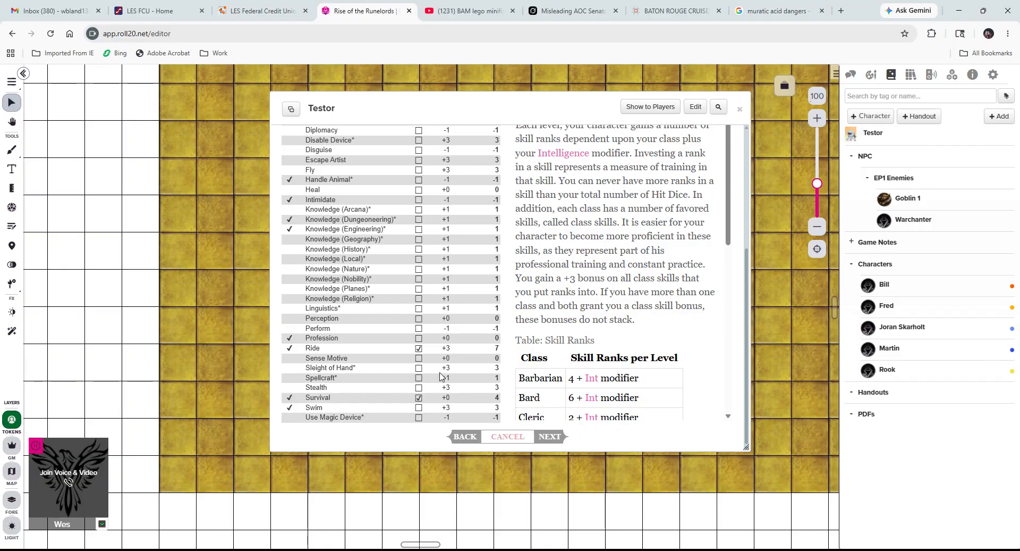
scroll(440, 376, up, 5)
scroll(616, 432, down, 3)
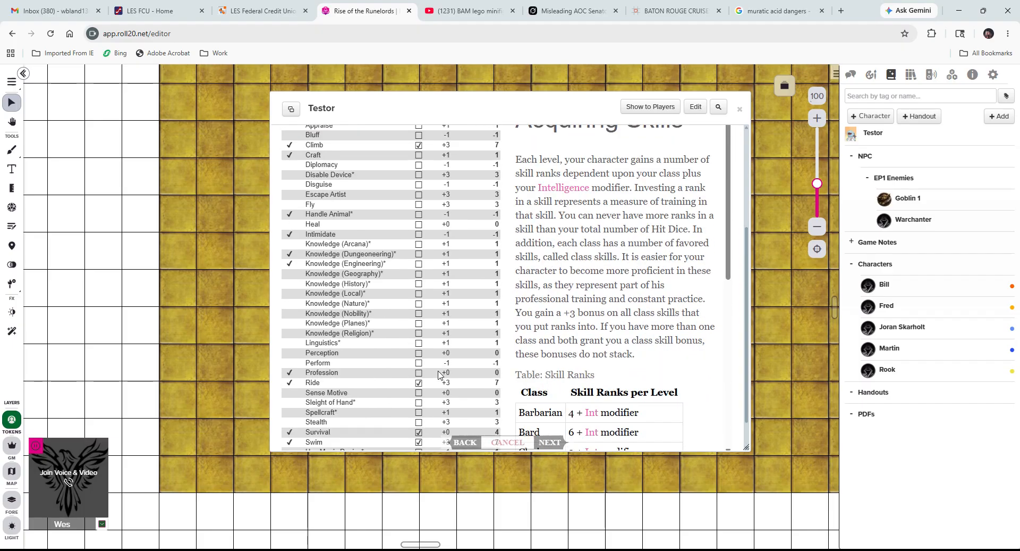
scroll(491, 372, up, 3)
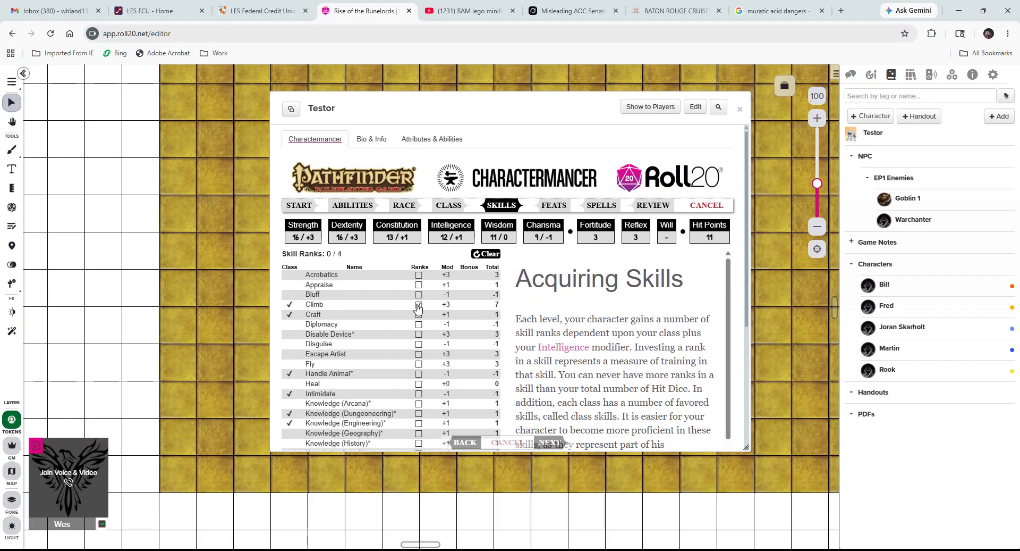
scroll(483, 369, down, 3)
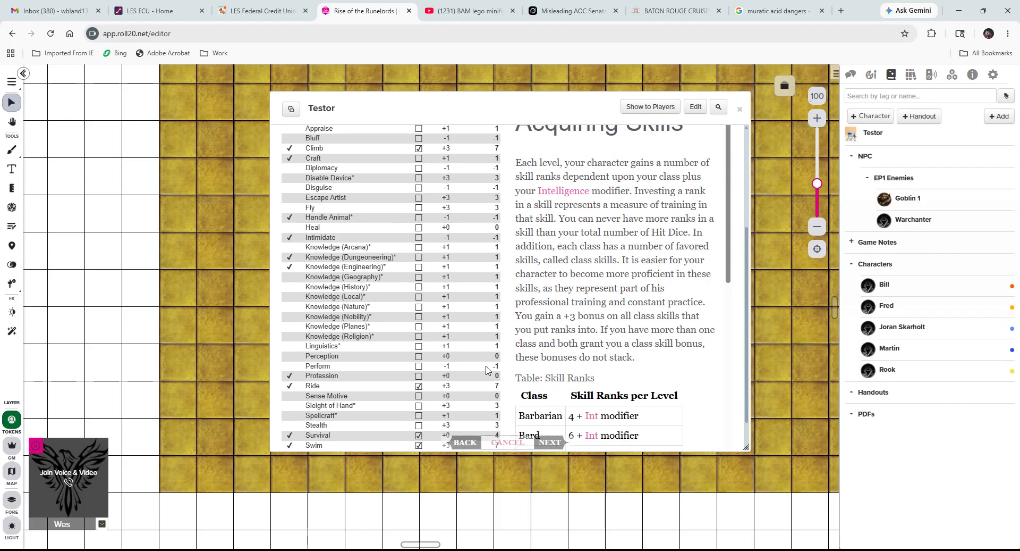
scroll(494, 340, up, 2)
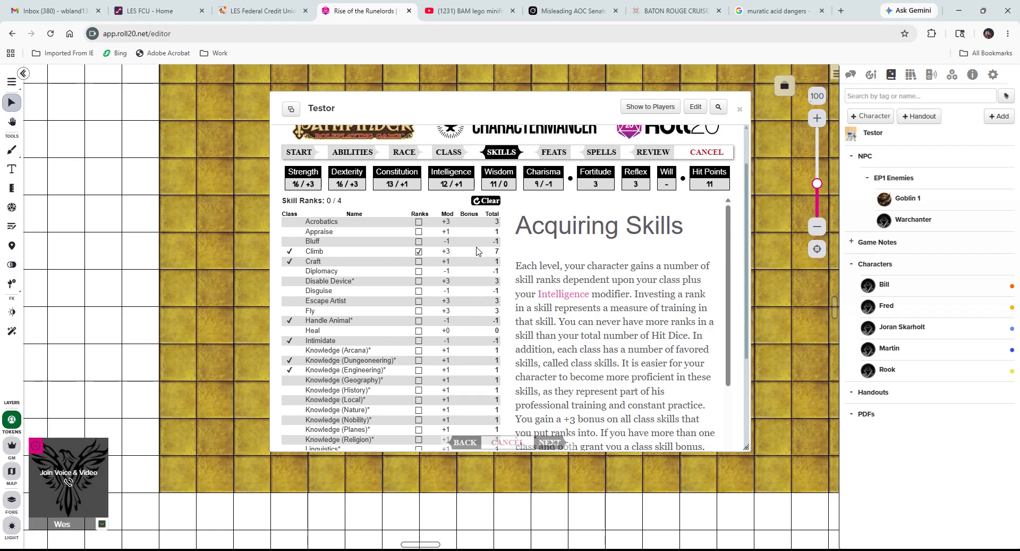
scroll(460, 284, down, 1)
scroll(460, 284, down, 1)
scroll(404, 354, down, 1)
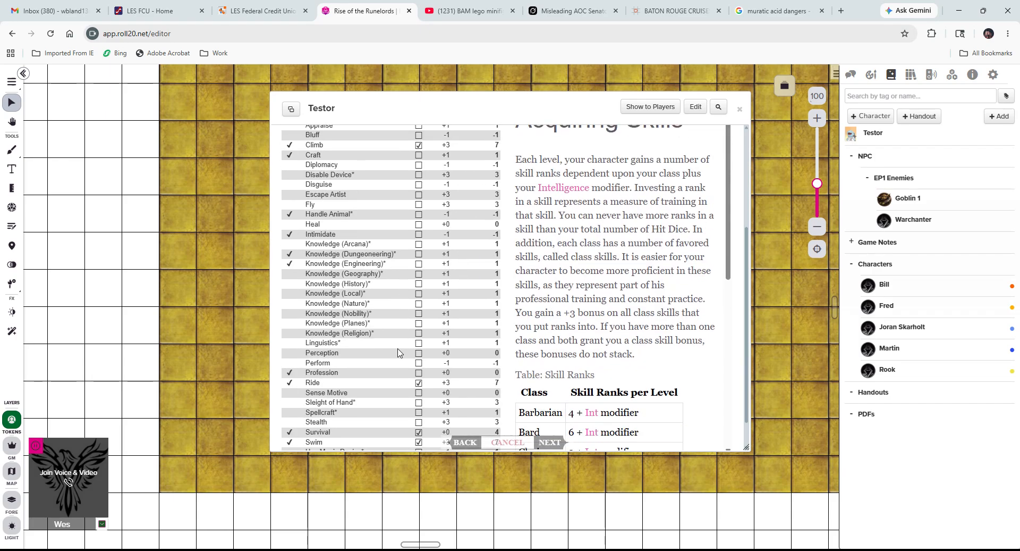
Try moving Ride's rank to Profession, then restore it to Ride, leaving Profession untrained.
click(419, 384)
click(418, 373)
scroll(438, 340, up, 3)
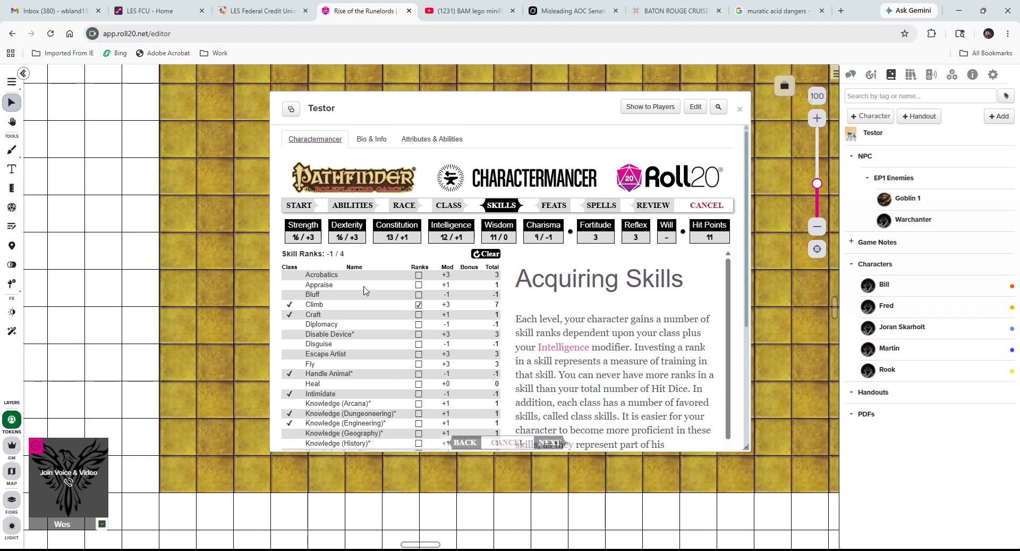
scroll(386, 370, down, 3)
click(418, 372)
click(419, 383)
scroll(448, 423, down, 1)
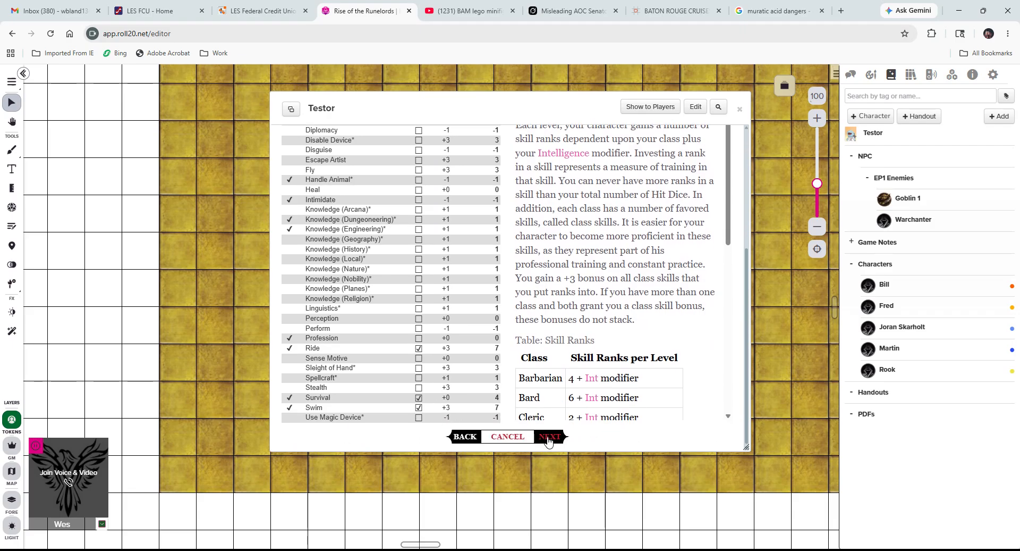
Advance to the Feats step and choose Combat Expertise (PRD) as the general feat.
click(549, 439)
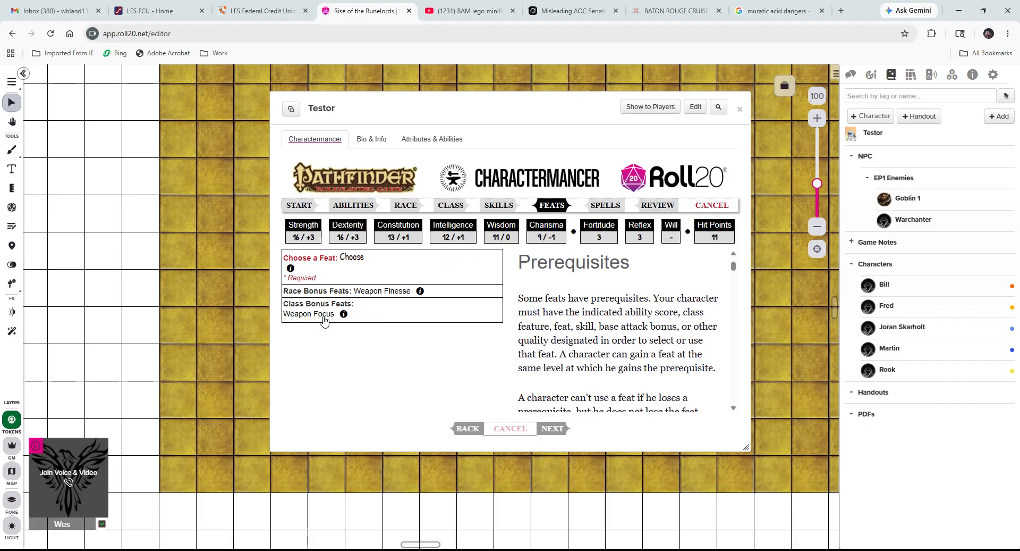
click(354, 259)
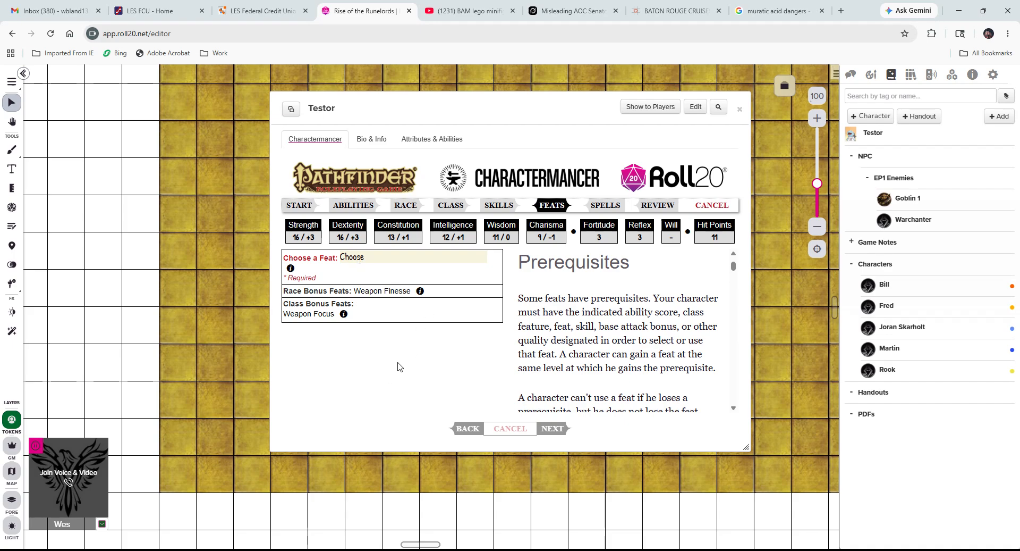
click(396, 436)
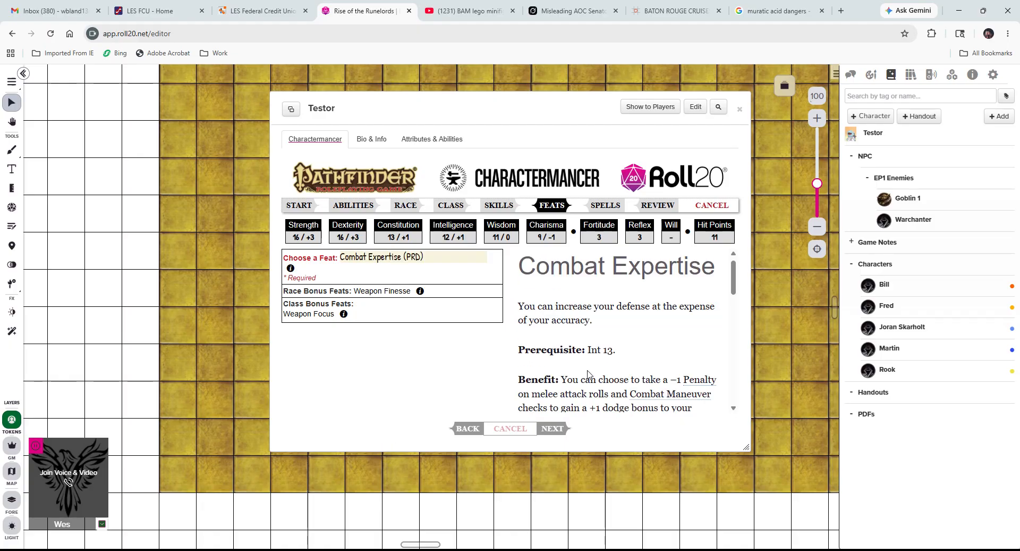
scroll(662, 359, down, 2)
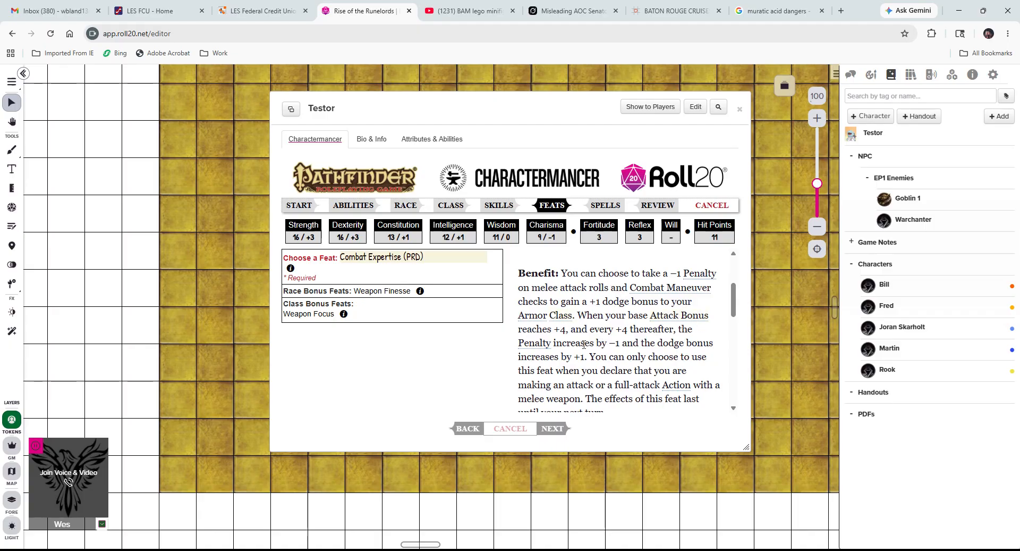
scroll(660, 343, up, 3)
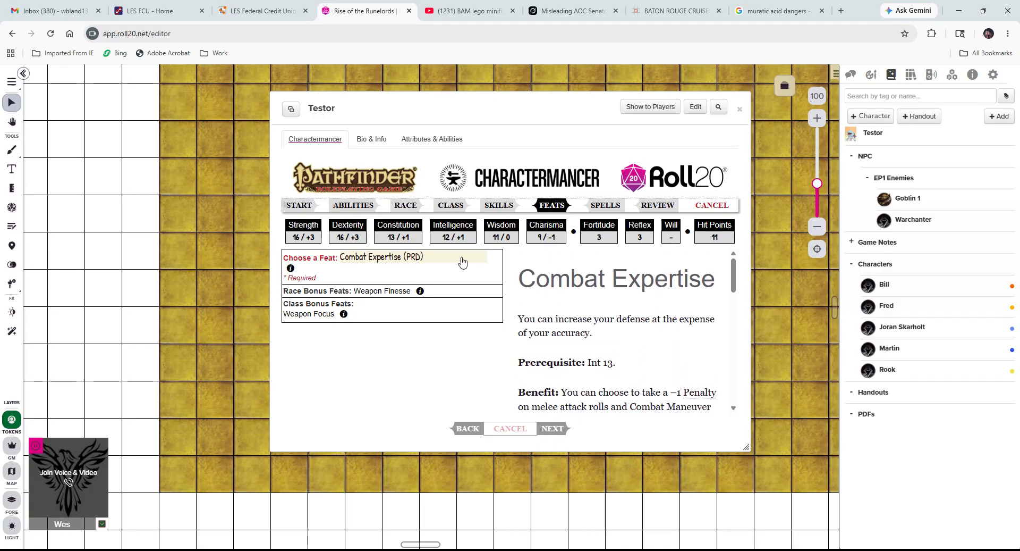
Try out Acrobatic, Whirlwind Attack, Combat Expertise and Athletic as the feat.
click(403, 286)
scroll(651, 362, down, 1)
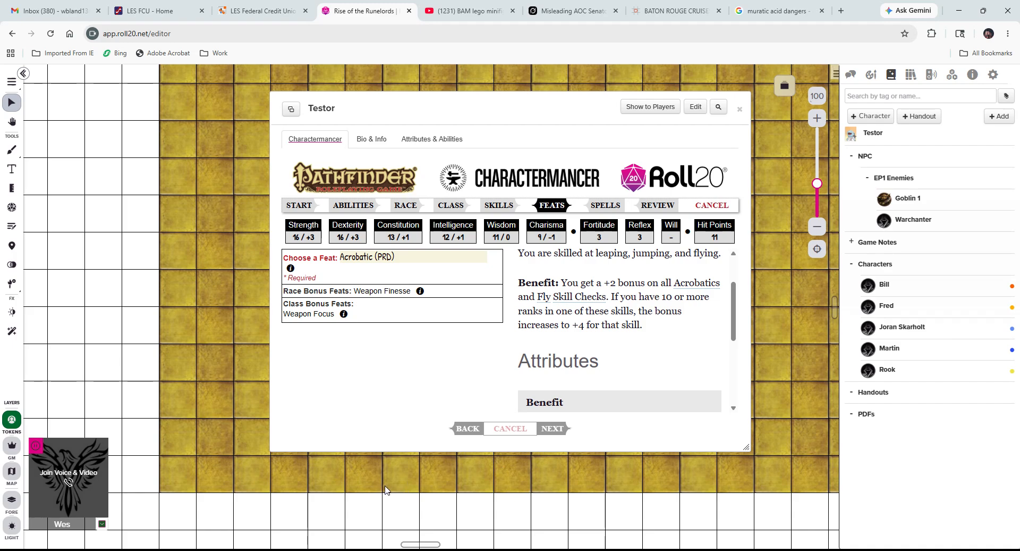
click(383, 506)
scroll(615, 342, down, 5)
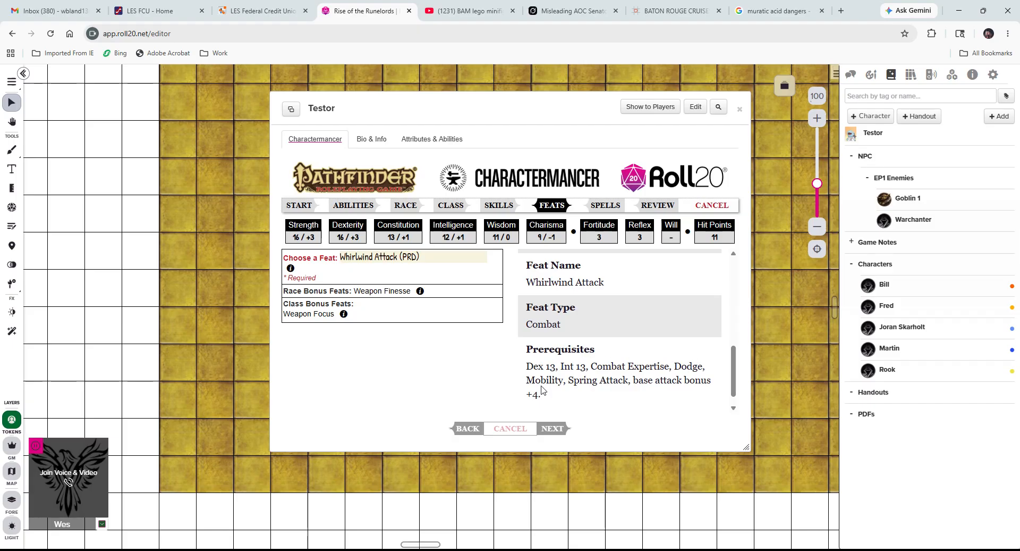
scroll(573, 367, up, 2)
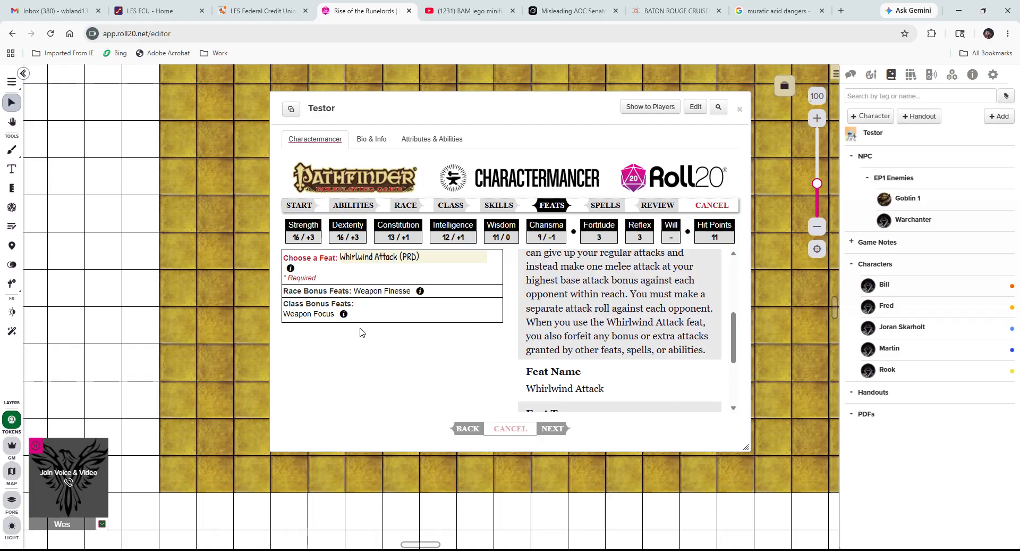
click(369, 312)
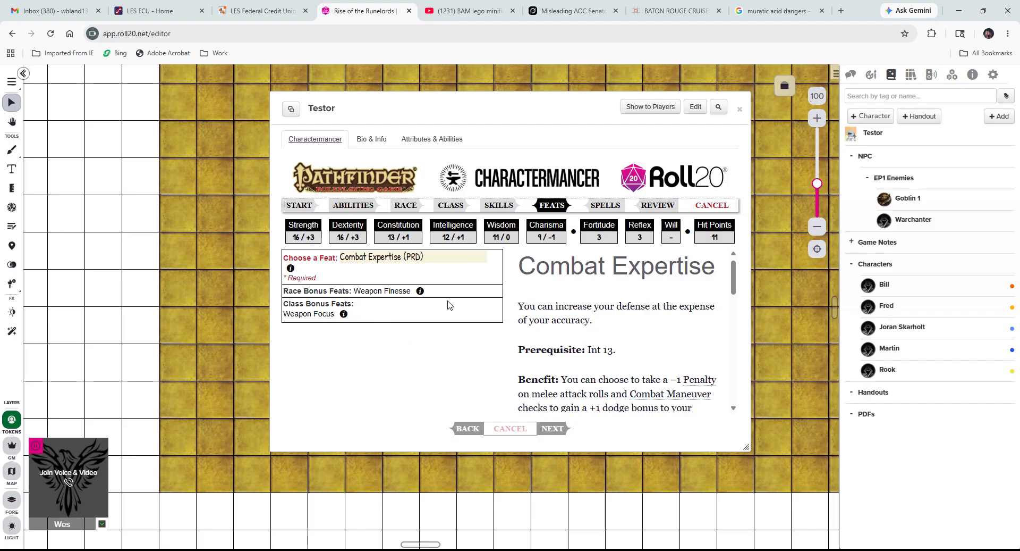
click(400, 384)
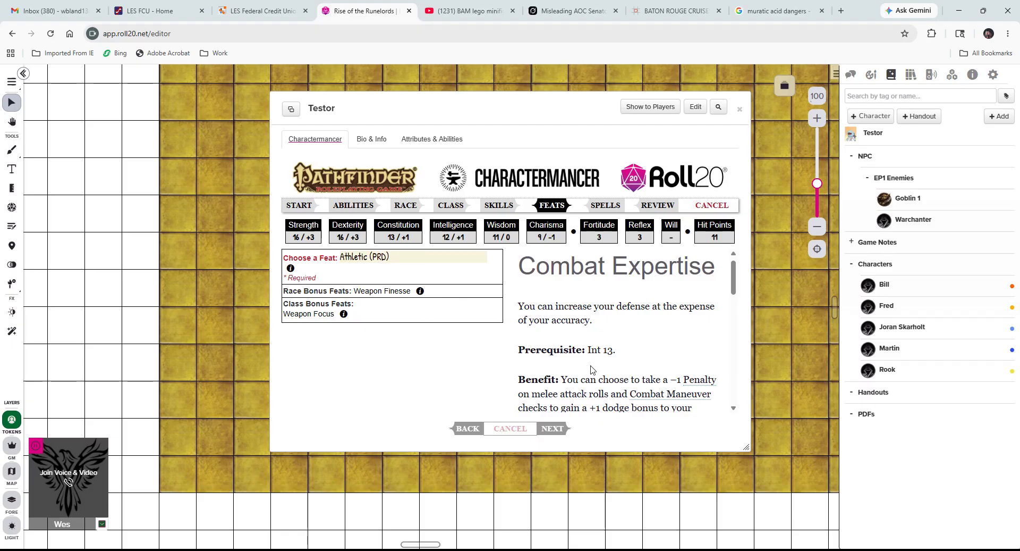
scroll(617, 381, down, 2)
scroll(618, 381, down, 1)
scroll(617, 381, up, 3)
scroll(617, 381, down, 2)
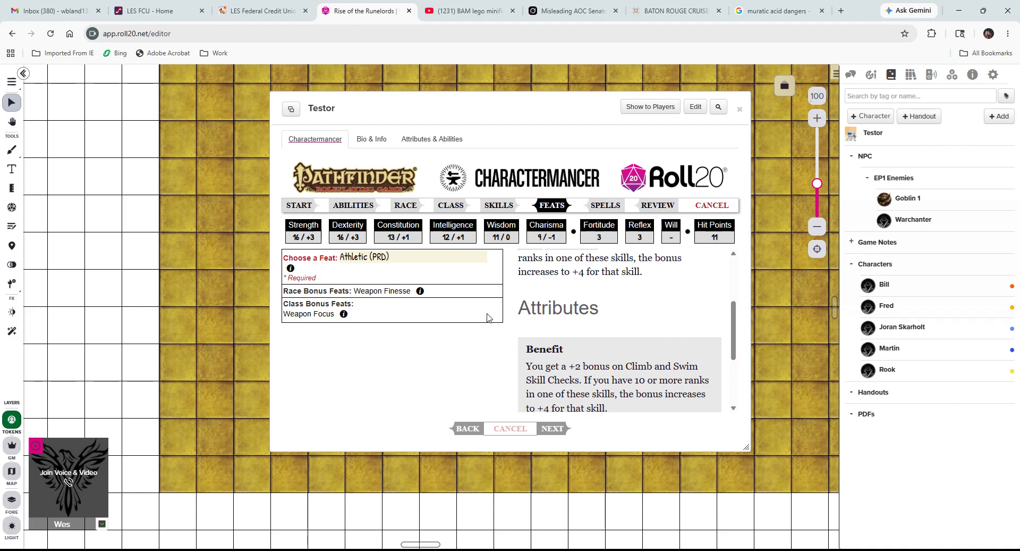
Settle on Combat Reflexes (PRD) as the feat and read its description.
click(405, 364)
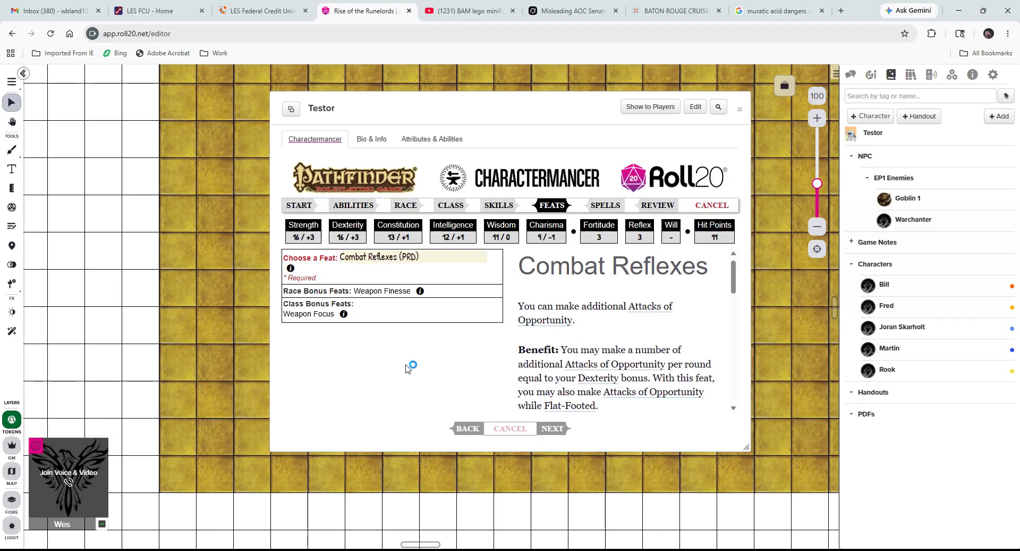
scroll(583, 378, down, 2)
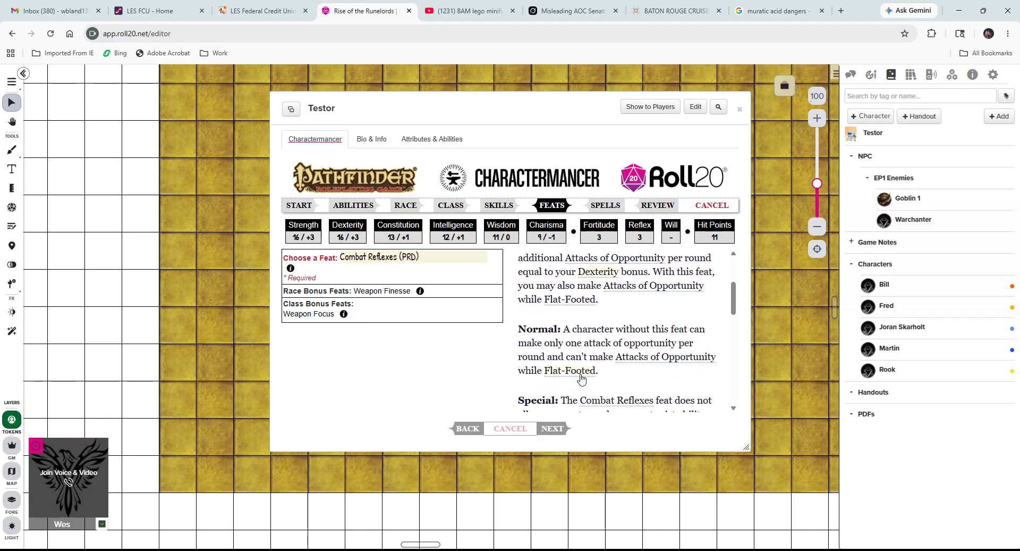
scroll(594, 404, down, 5)
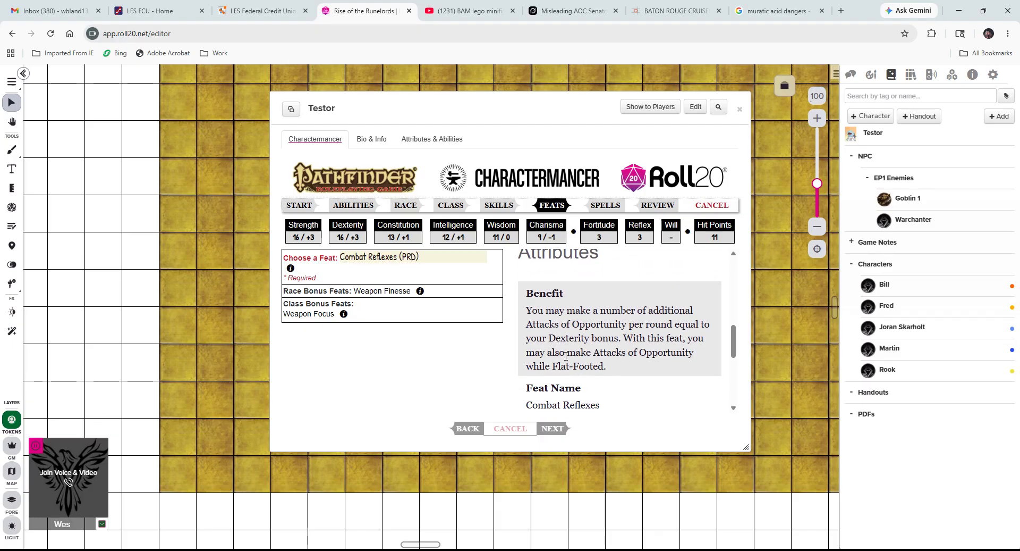
scroll(578, 357, up, 7)
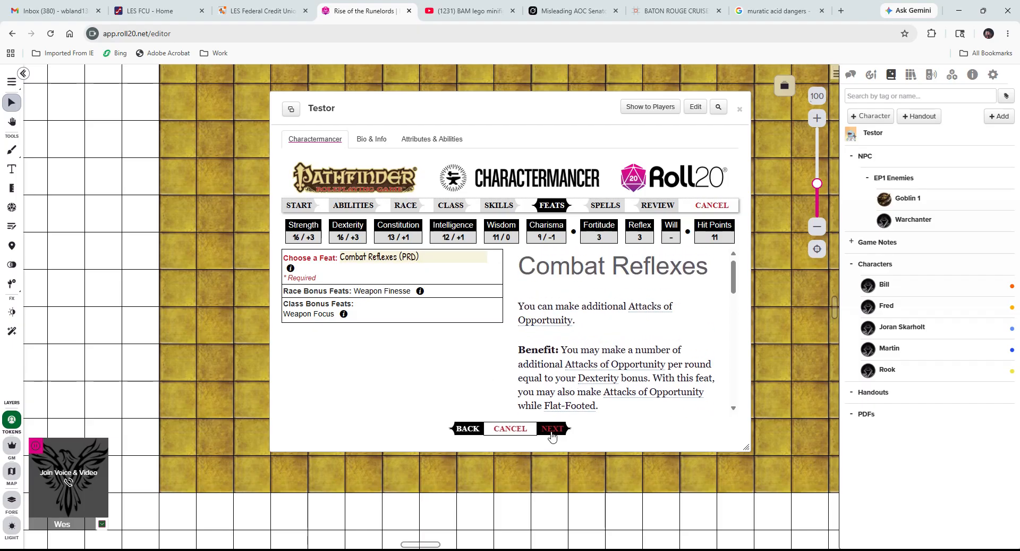
Advance past the Feats and Spells steps to the Review page.
click(552, 429)
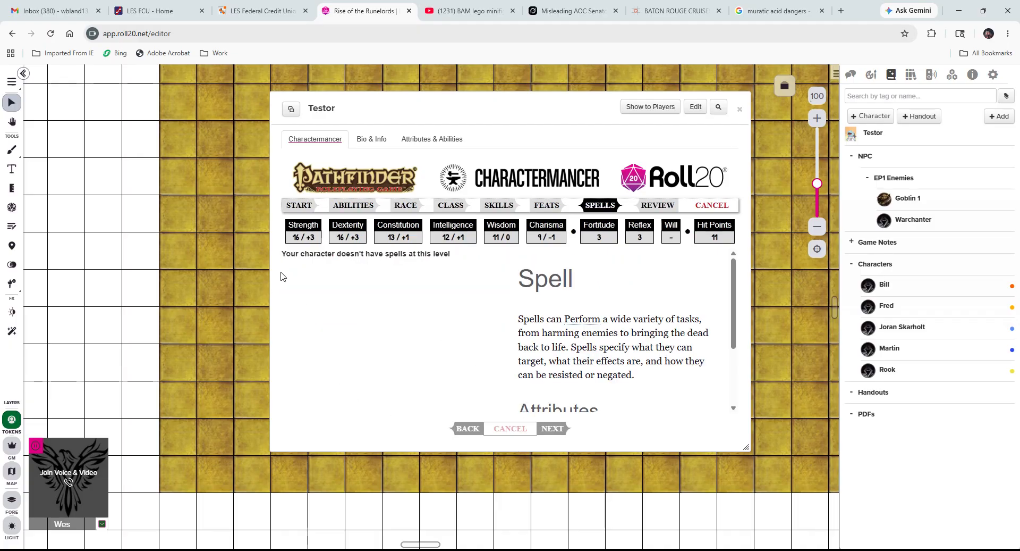
click(553, 428)
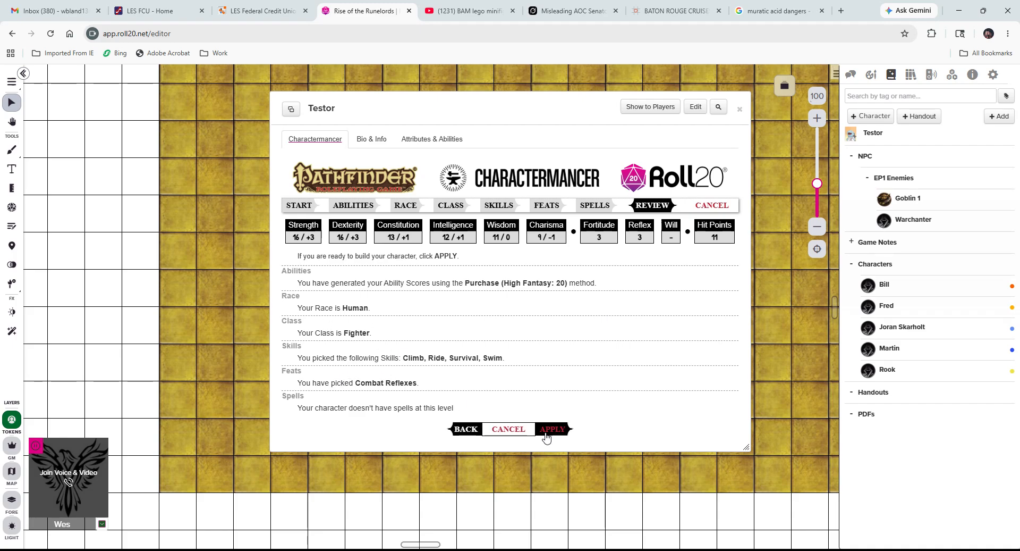
Build the sheet from the review and view the Configuration tab's level 1 d10 Fighter entry.
click(552, 430)
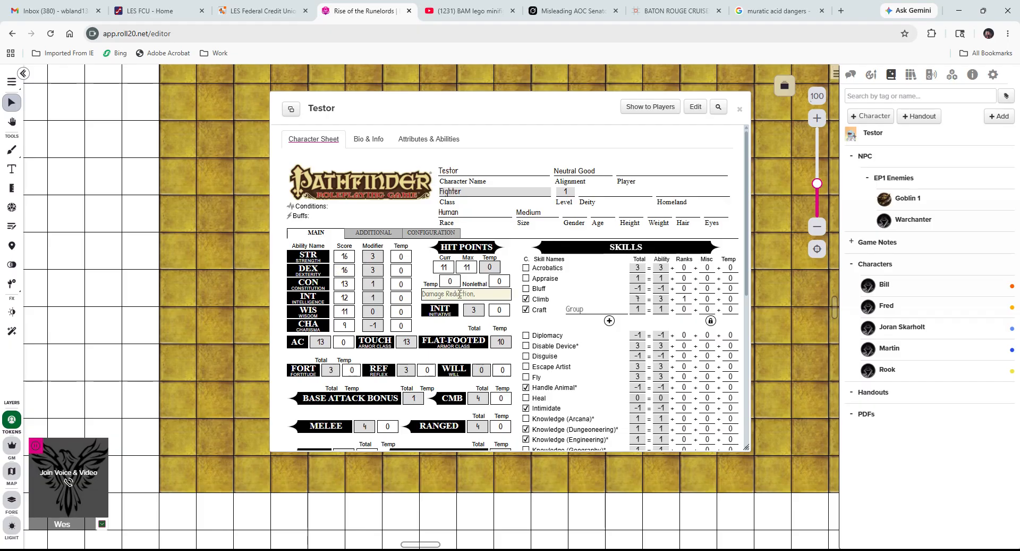
scroll(449, 334, down, 4)
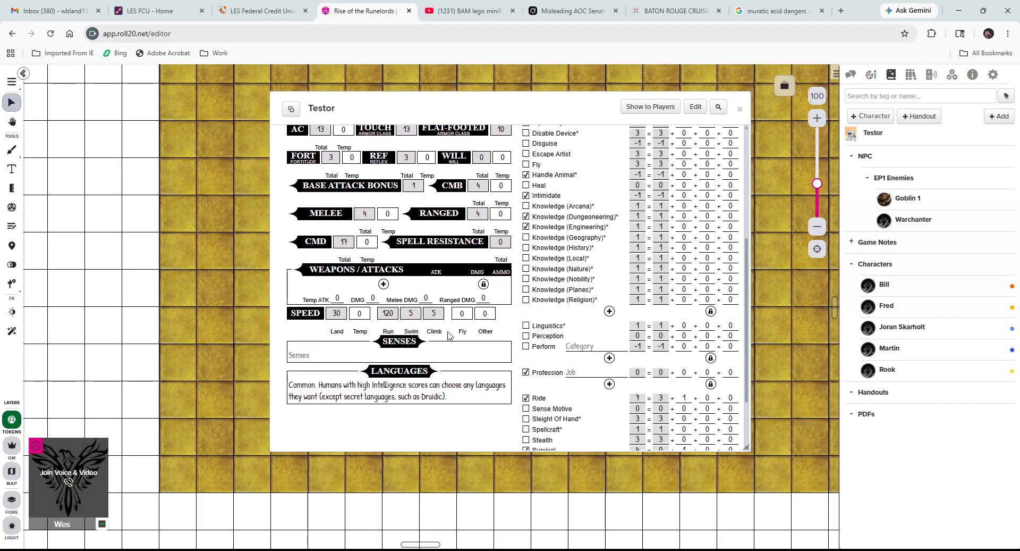
scroll(449, 333, up, 3)
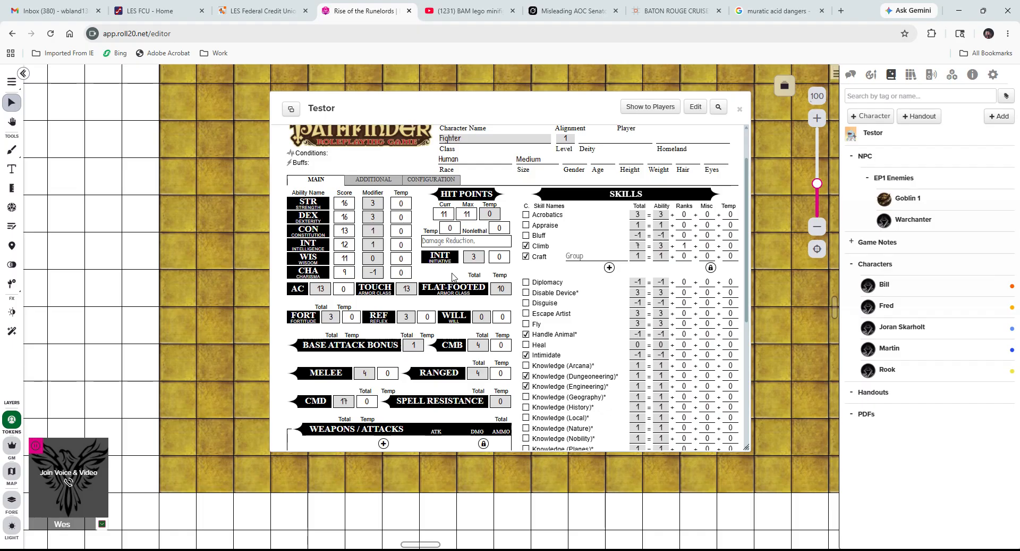
scroll(449, 287, down, 4)
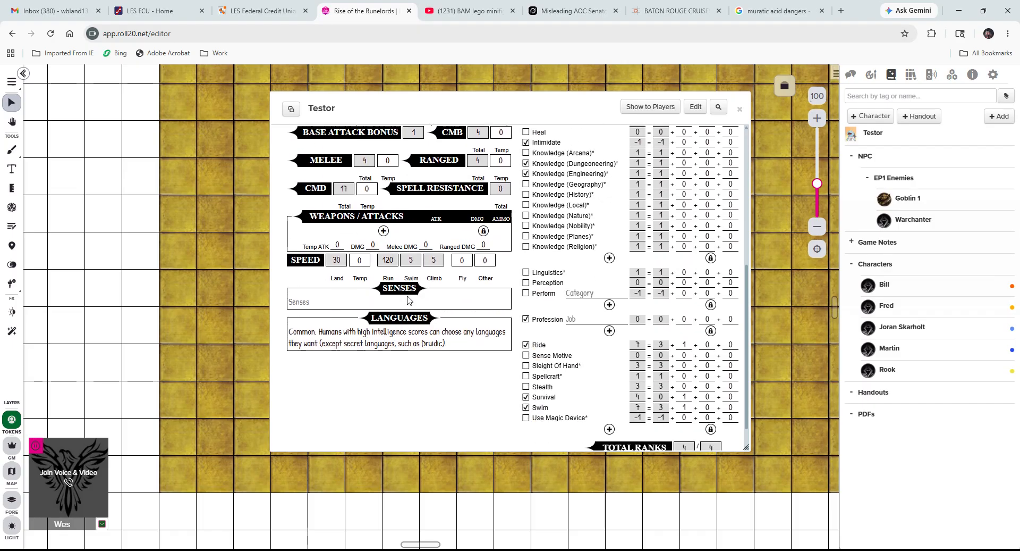
scroll(443, 306, down, 1)
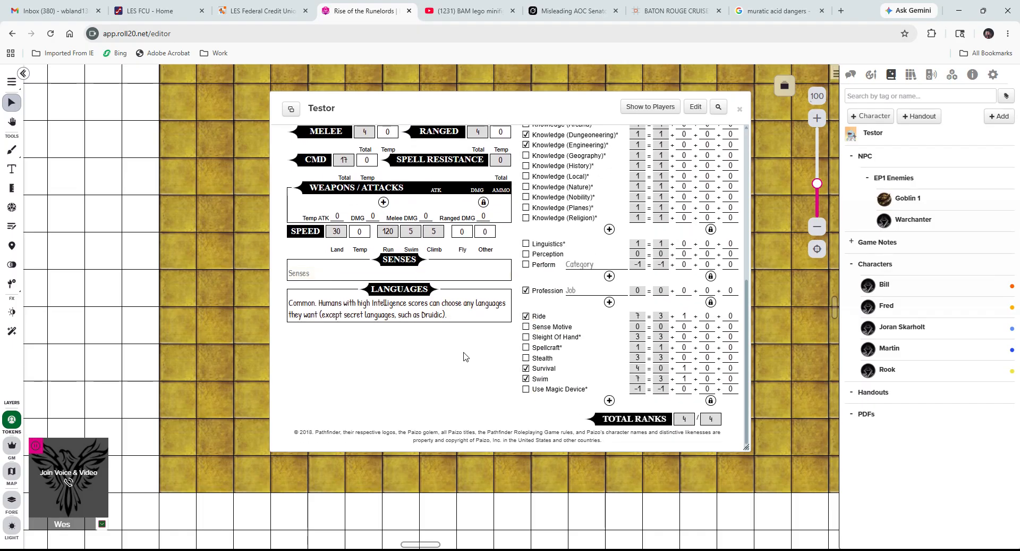
scroll(464, 355, up, 1)
scroll(454, 356, up, 4)
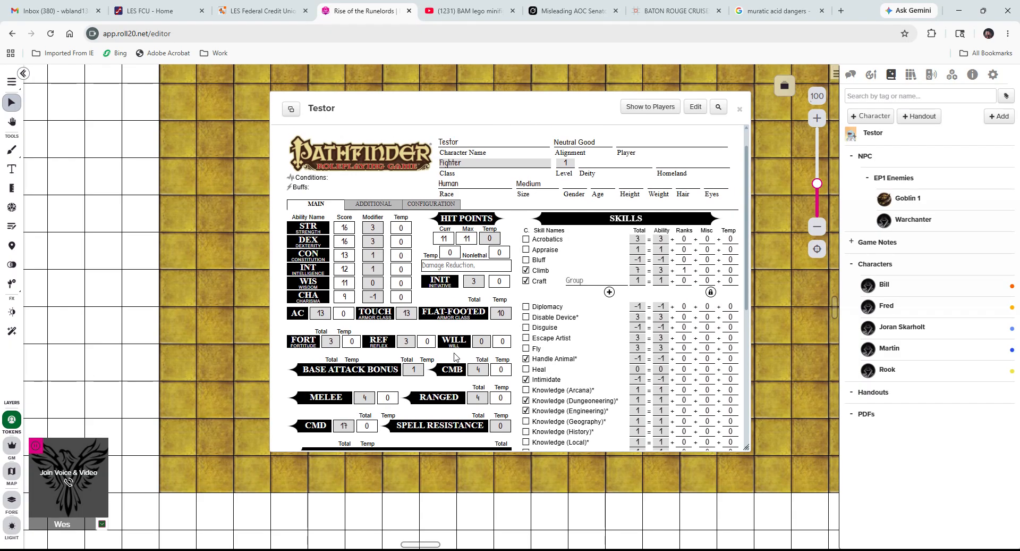
scroll(452, 354, up, 1)
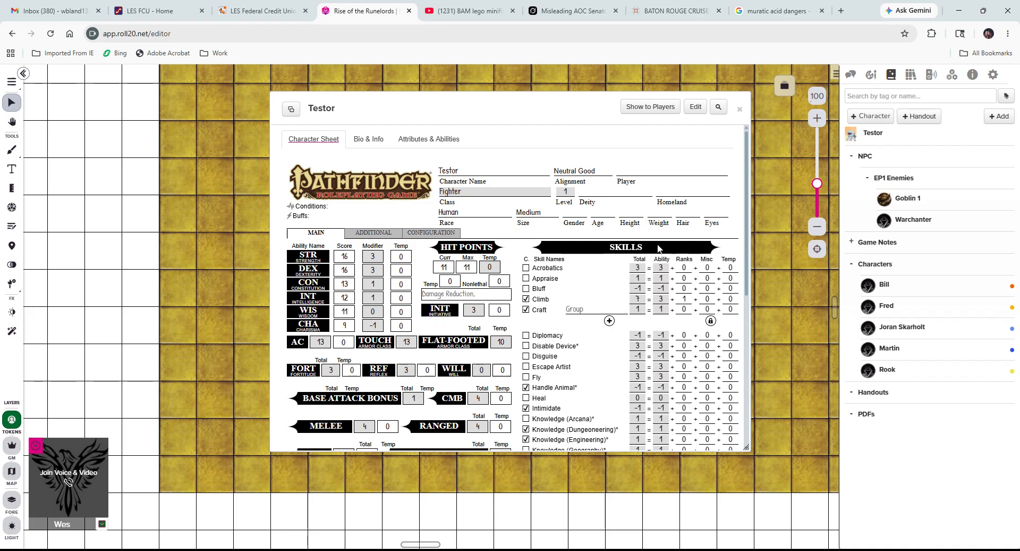
scroll(567, 242, down, 5)
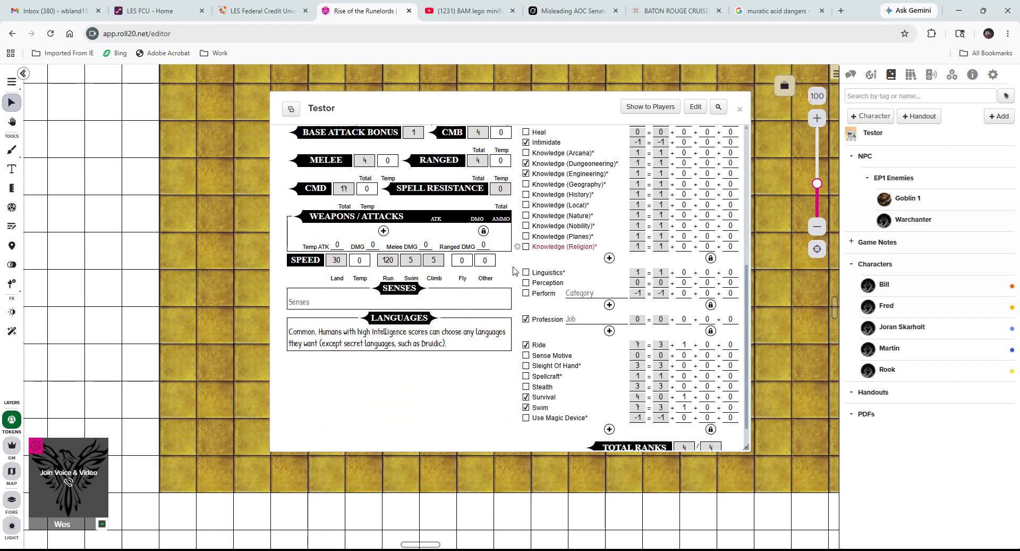
scroll(413, 375, down, 1)
scroll(413, 375, up, 6)
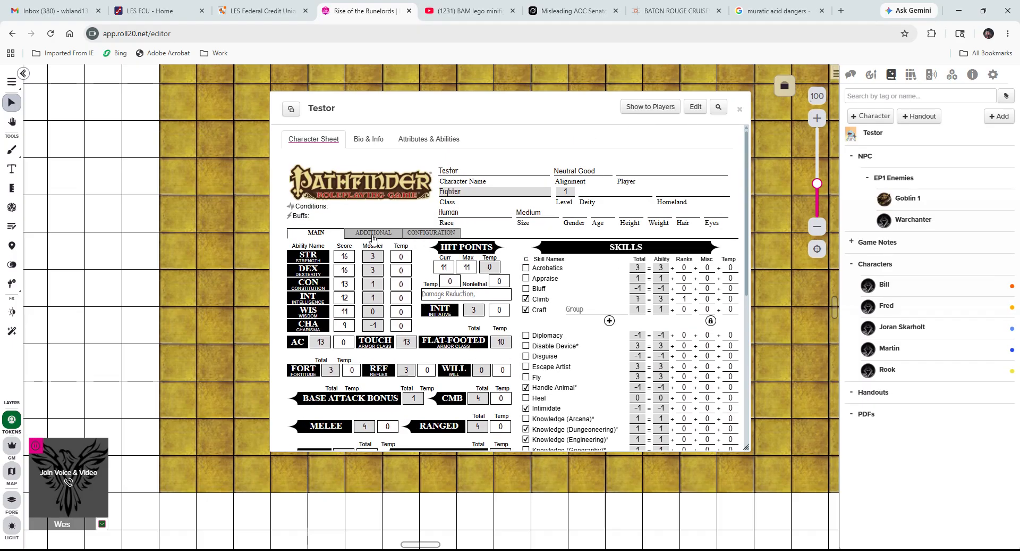
click(428, 235)
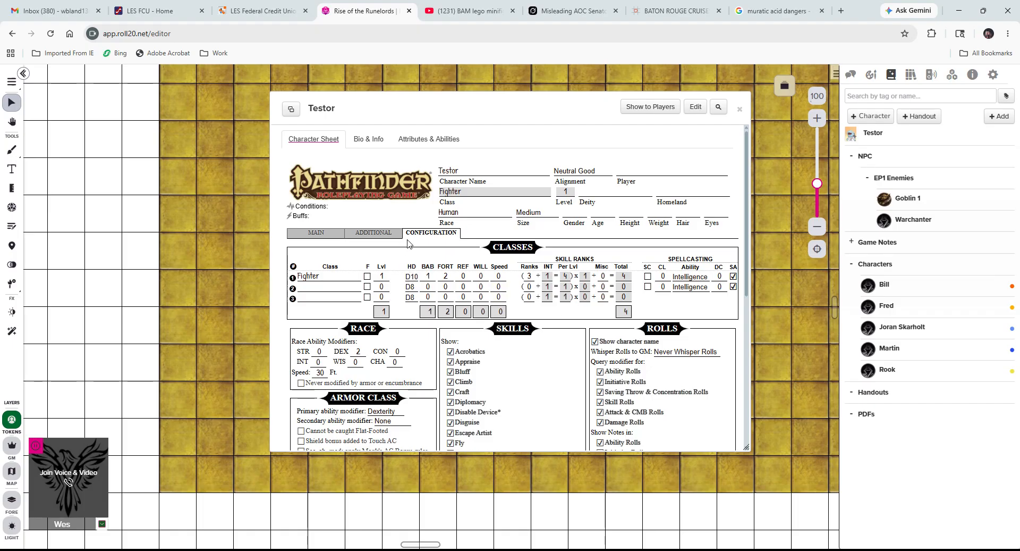
click(323, 233)
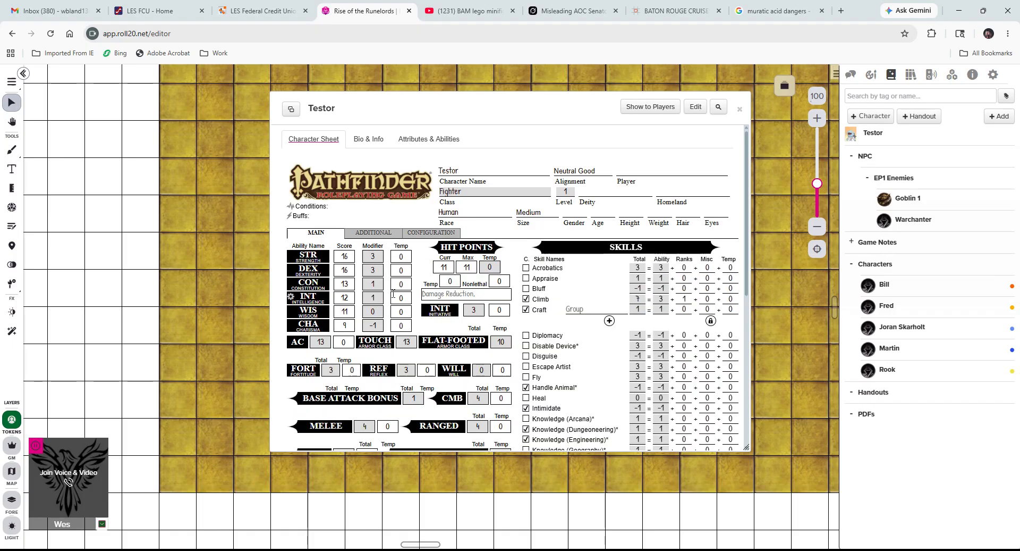
scroll(436, 314, down, 1)
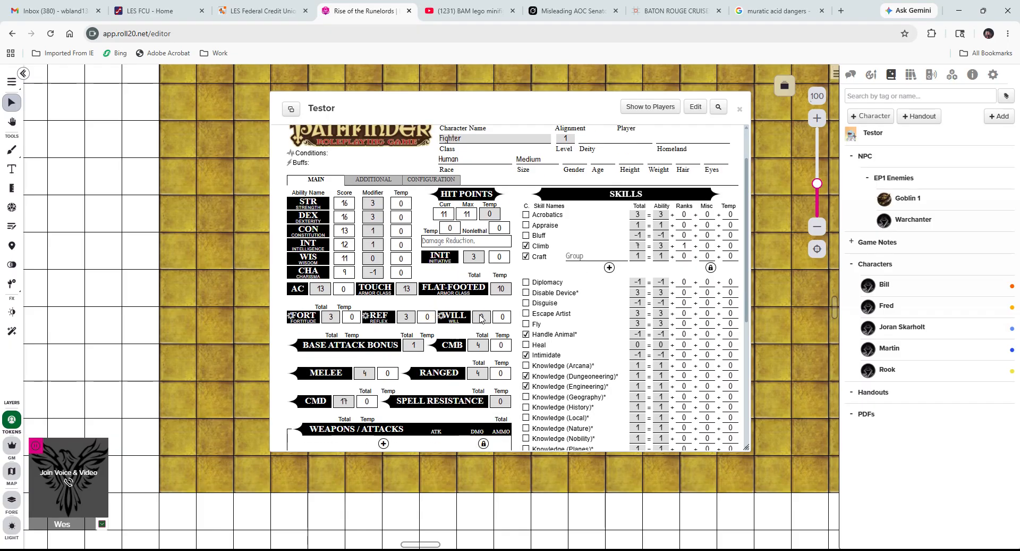
scroll(447, 313, up, 1)
click(431, 234)
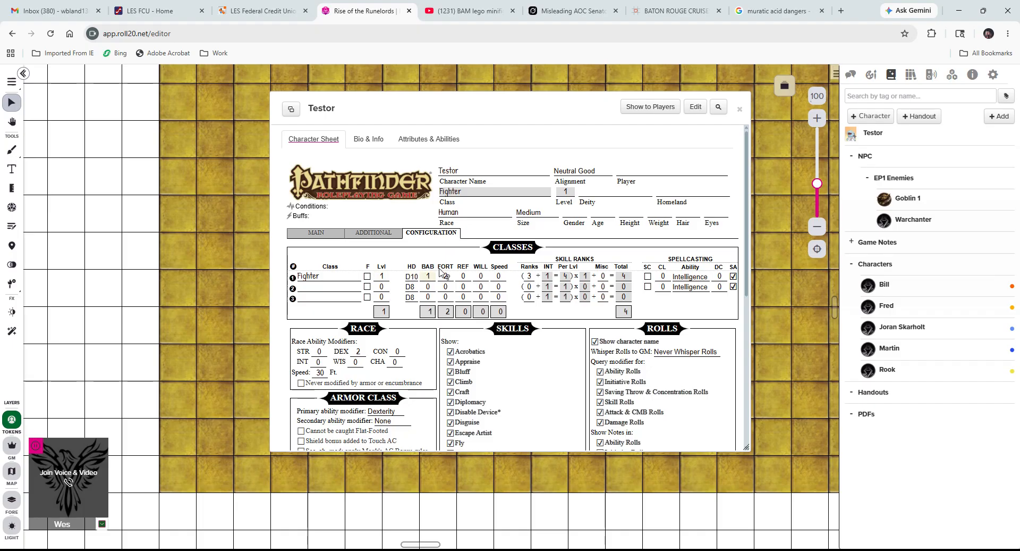
click(310, 236)
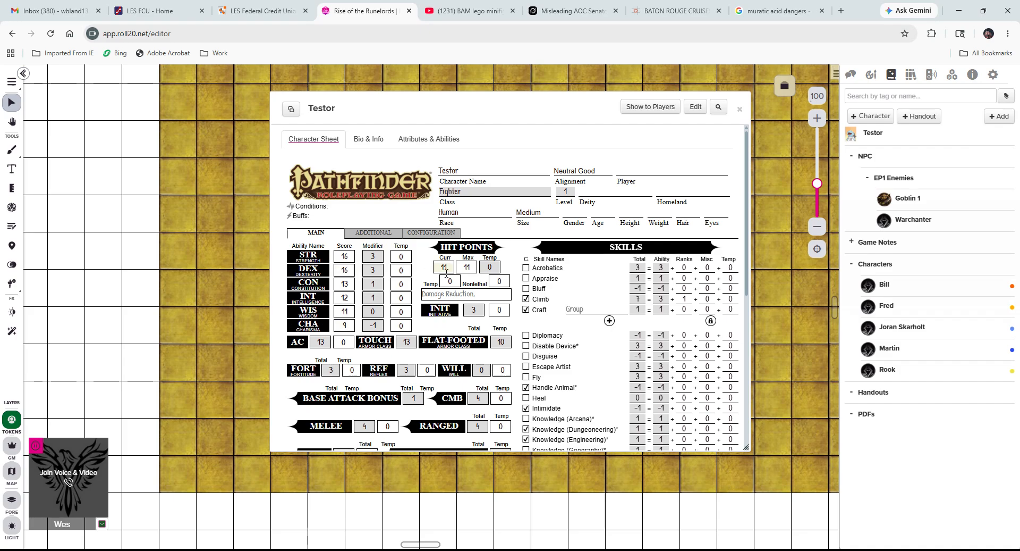
click(436, 235)
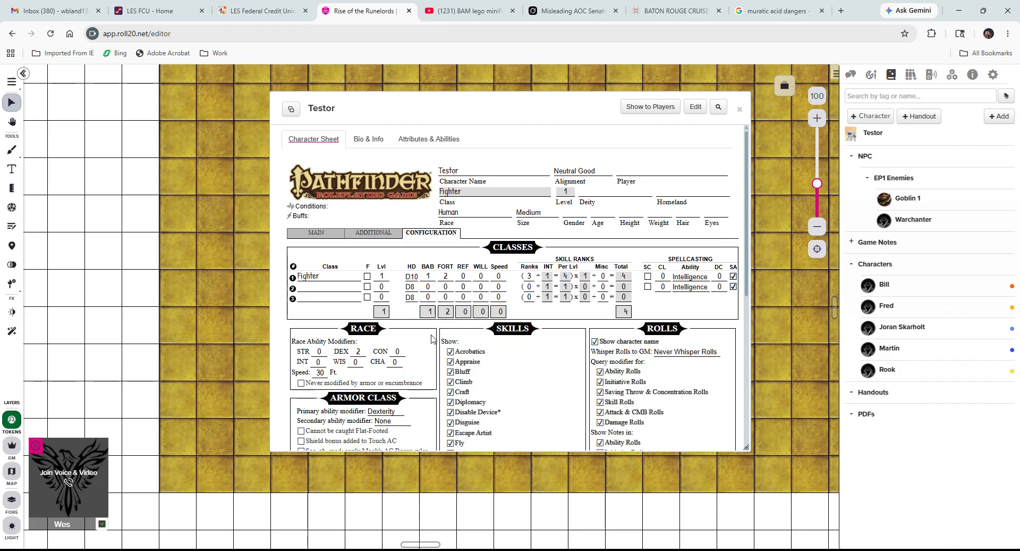
scroll(433, 338, down, 3)
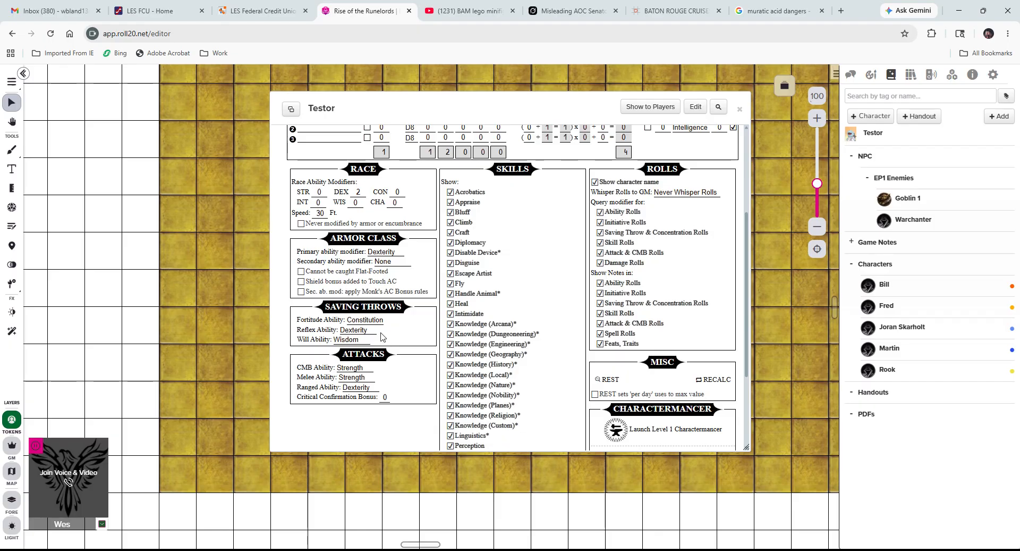
scroll(382, 337, up, 1)
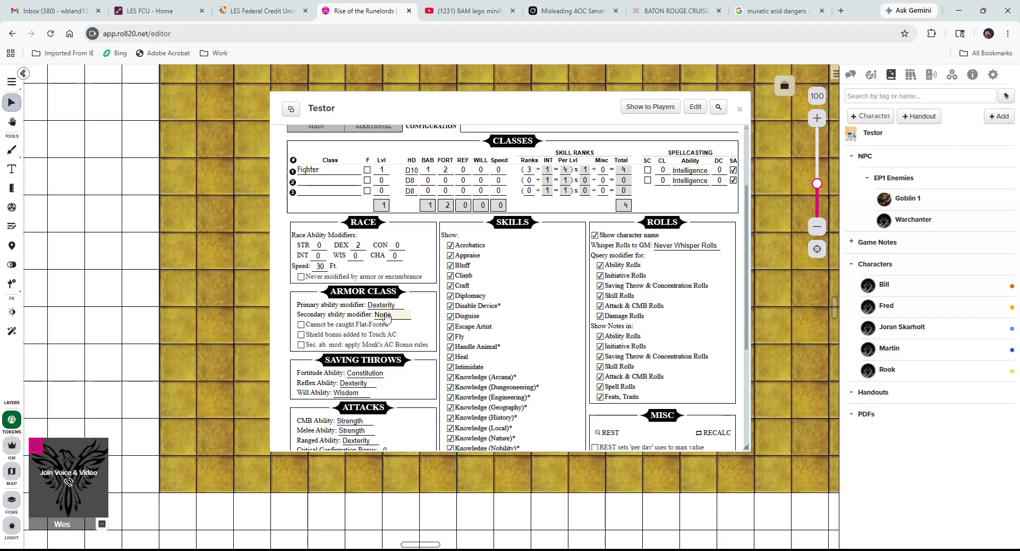
scroll(324, 319, down, 1)
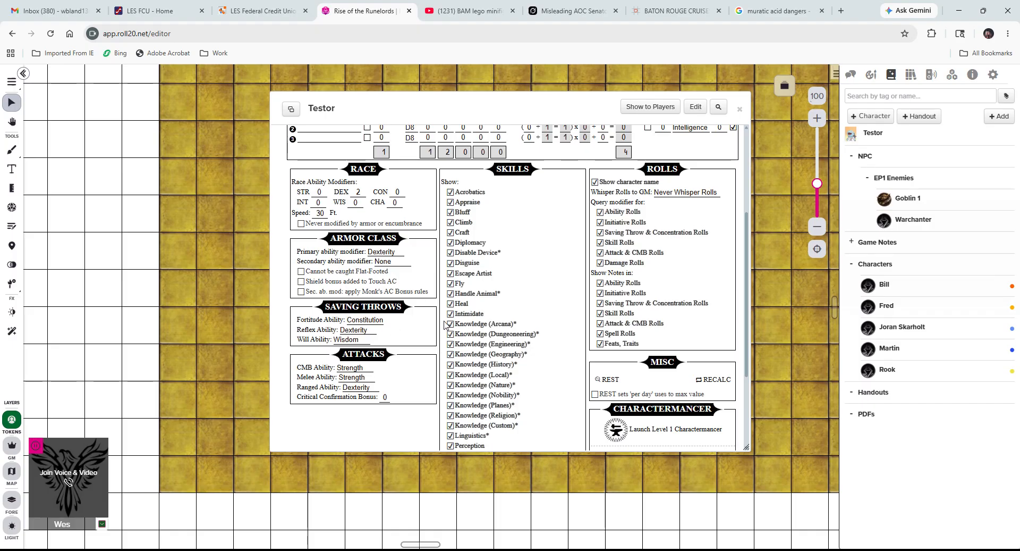
scroll(456, 319, down, 3)
scroll(454, 318, up, 5)
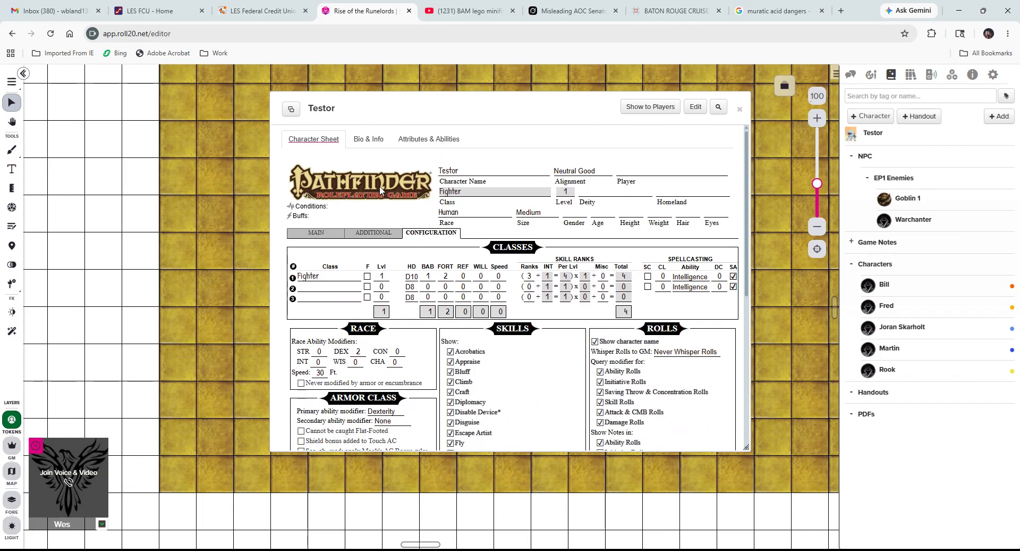
Open the Additional page and scroll to Gear, showing 175 GP, feats and features.
click(377, 232)
scroll(428, 343, down, 2)
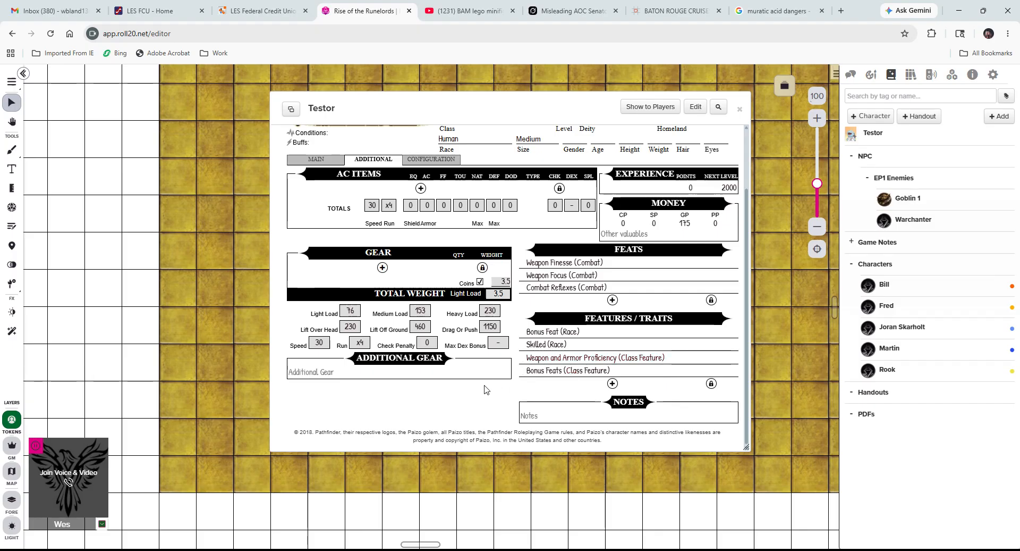
scroll(395, 281, up, 2)
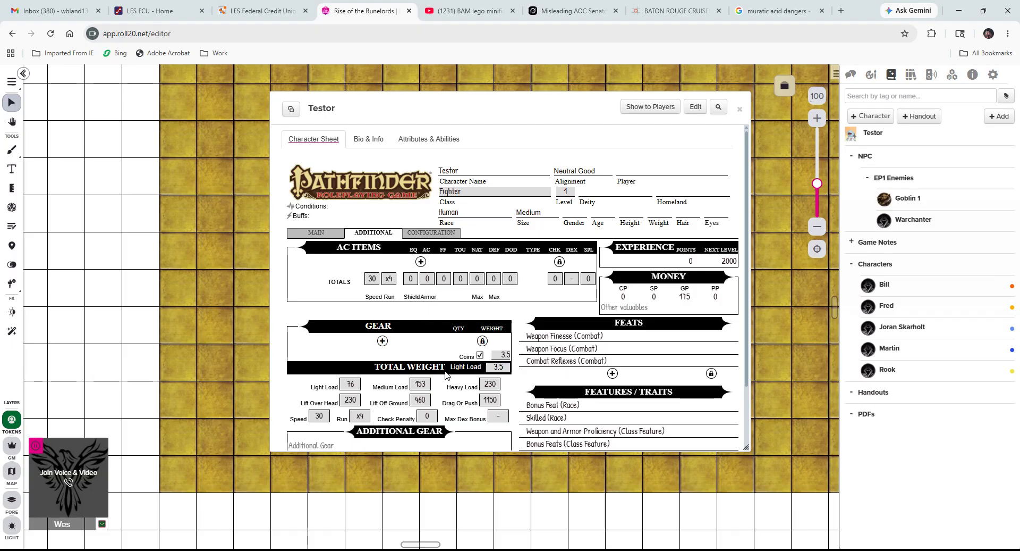
scroll(454, 366, down, 2)
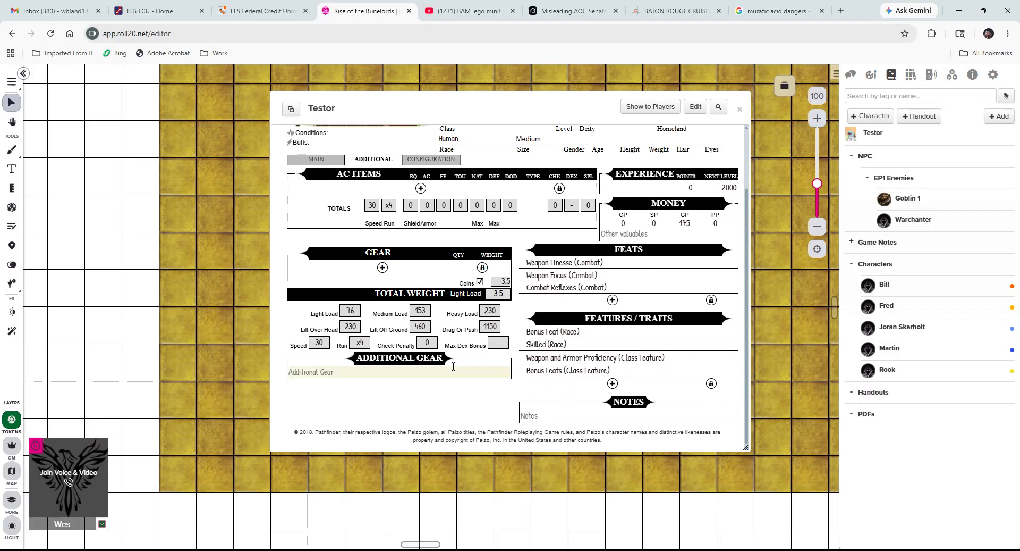
Add a 'leather armor' gear item with weight 25.
click(382, 267)
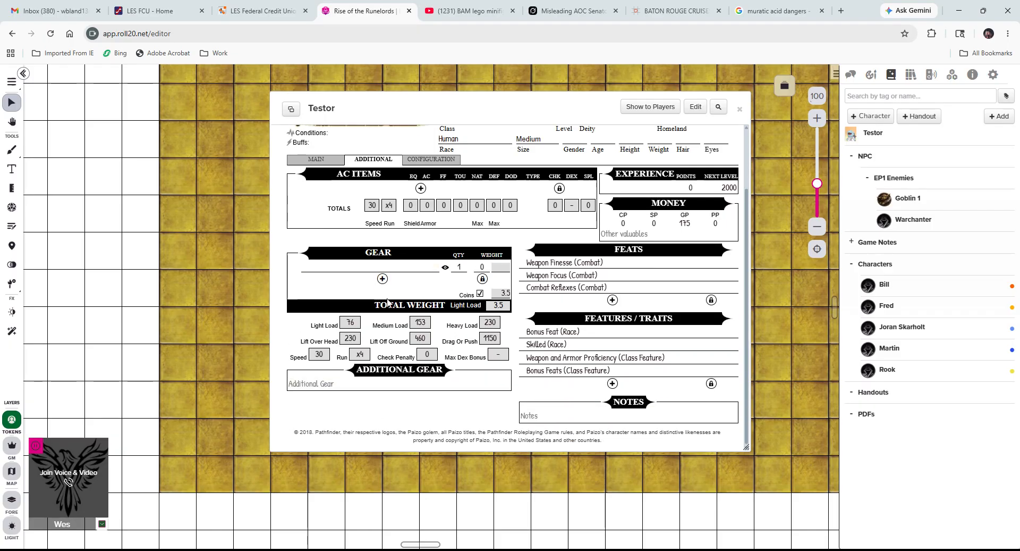
click(372, 266)
text(leather armor)
click(482, 266)
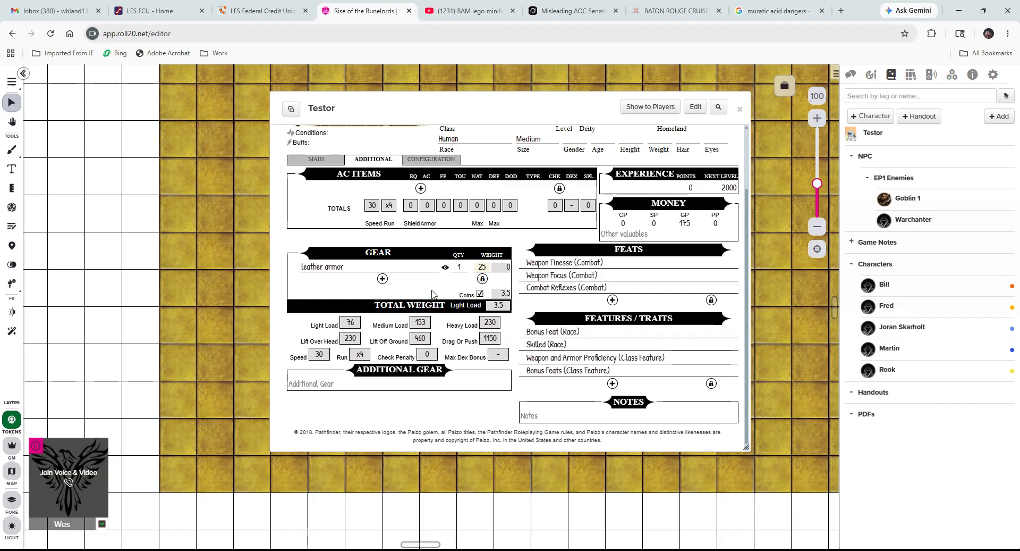
Add a rapier with weight 10, bringing total weight to 38.5.
click(383, 278)
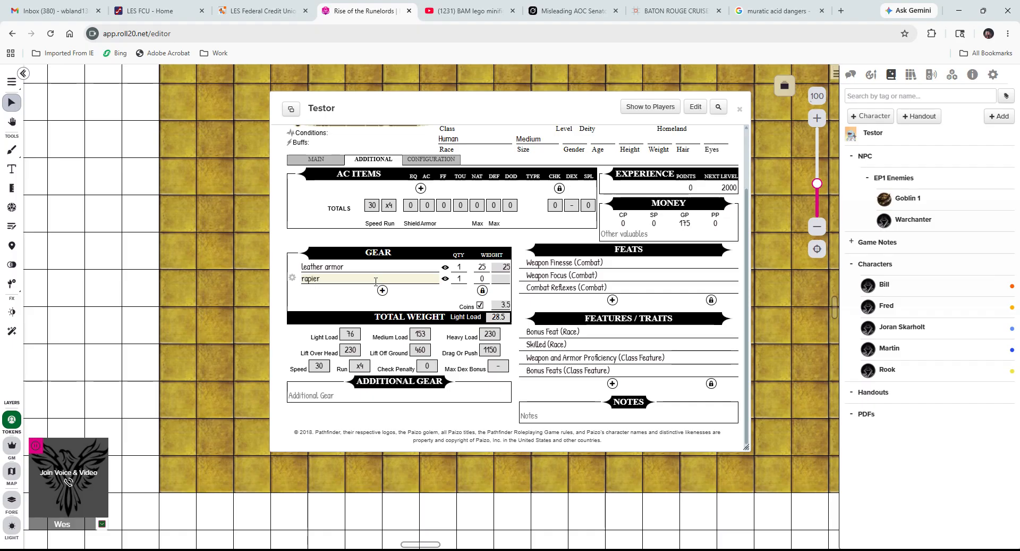
double_click(482, 278)
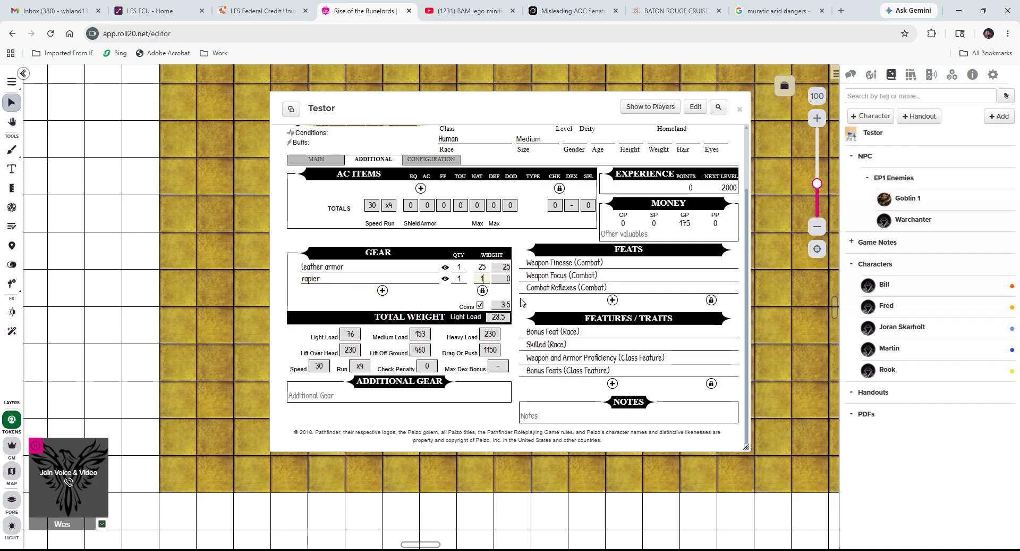
click(469, 298)
drag(486, 317, 507, 317)
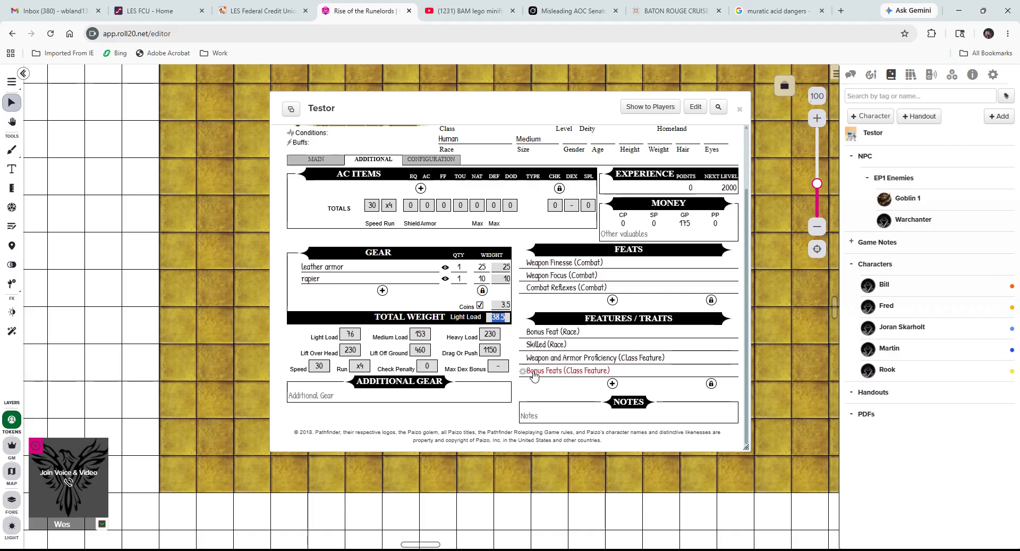
click(349, 335)
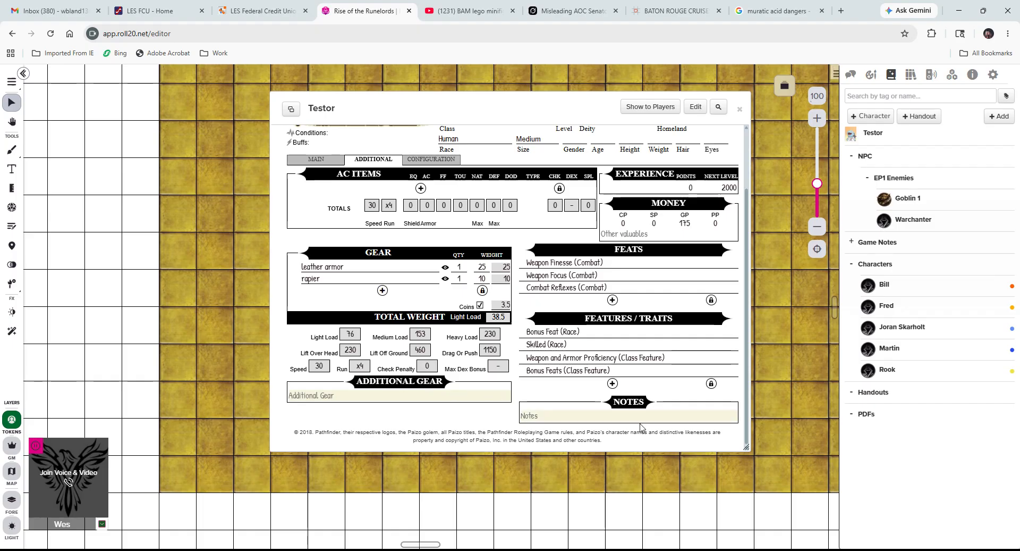
scroll(619, 338, up, 3)
scroll(619, 338, down, 3)
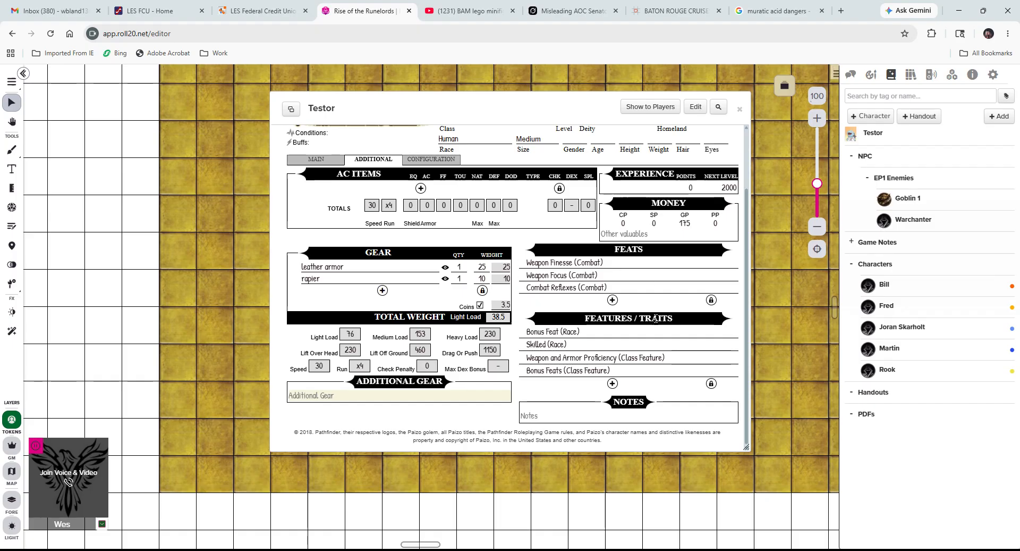
Return to the Main page and add a new entry under Weapons / Attacks.
scroll(404, 318, up, 2)
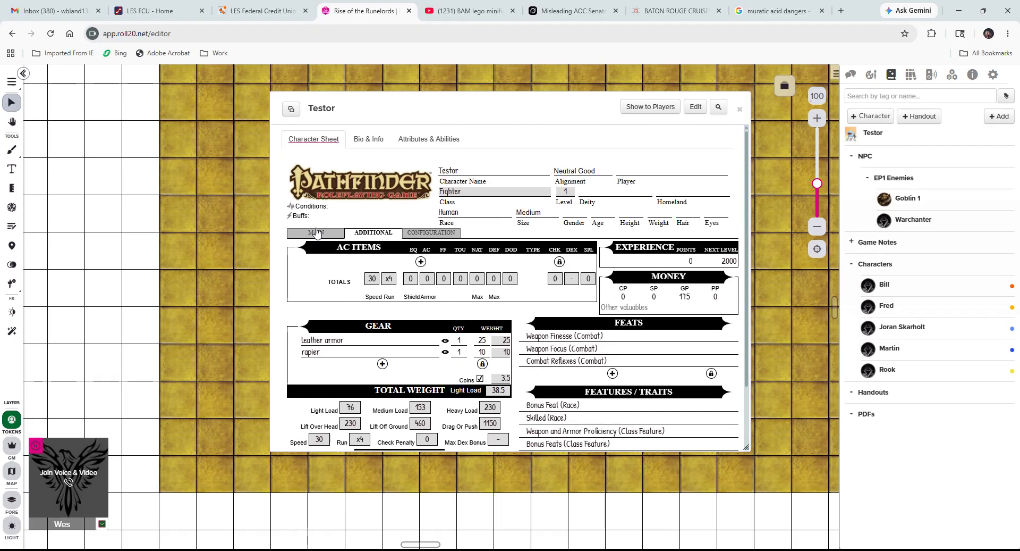
click(317, 233)
scroll(478, 250, down, 5)
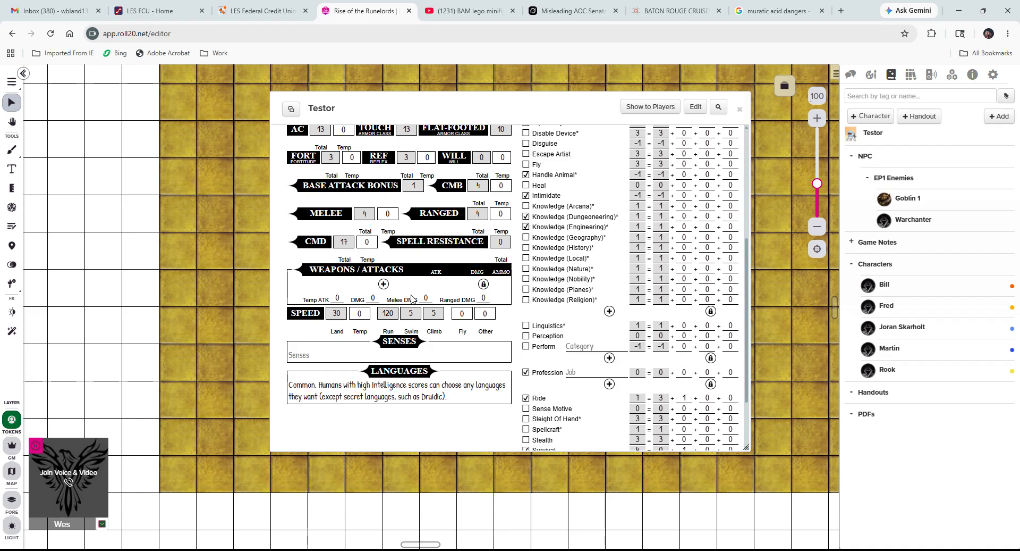
click(384, 283)
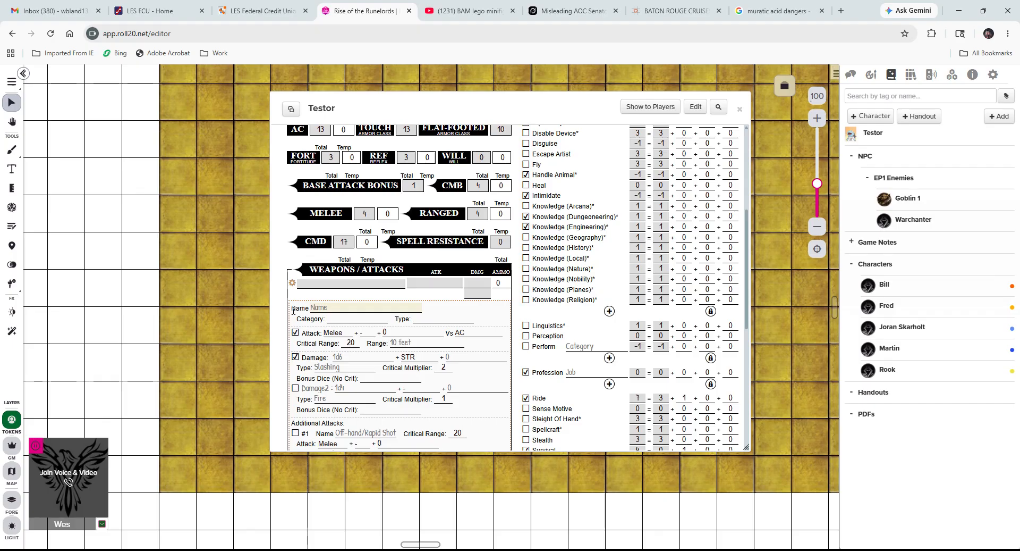
Fill in the weapon as Rapier, Light Weapon, +3 attack, critical range 18, Piercing damage.
text(Rapier)
click(334, 318)
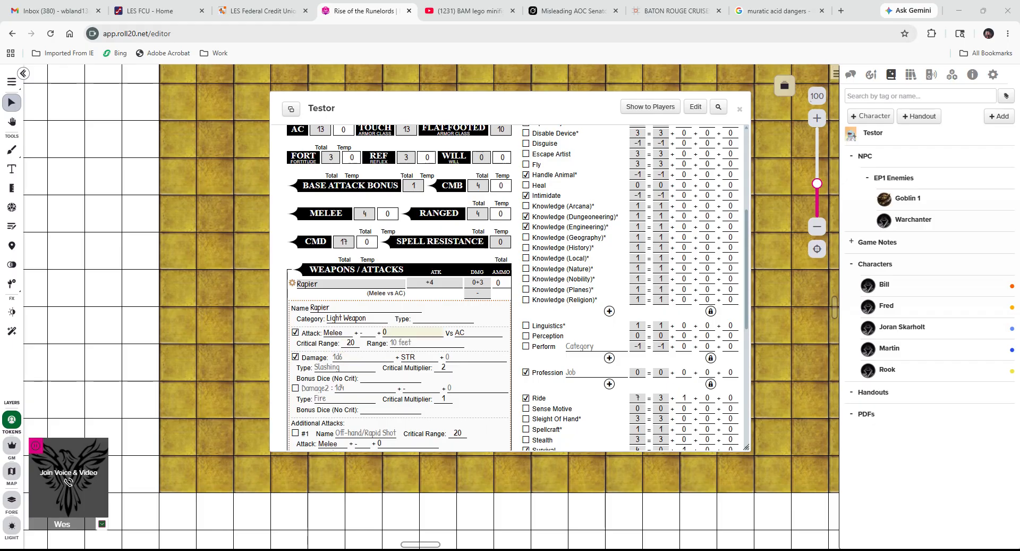
click(416, 332)
click(470, 333)
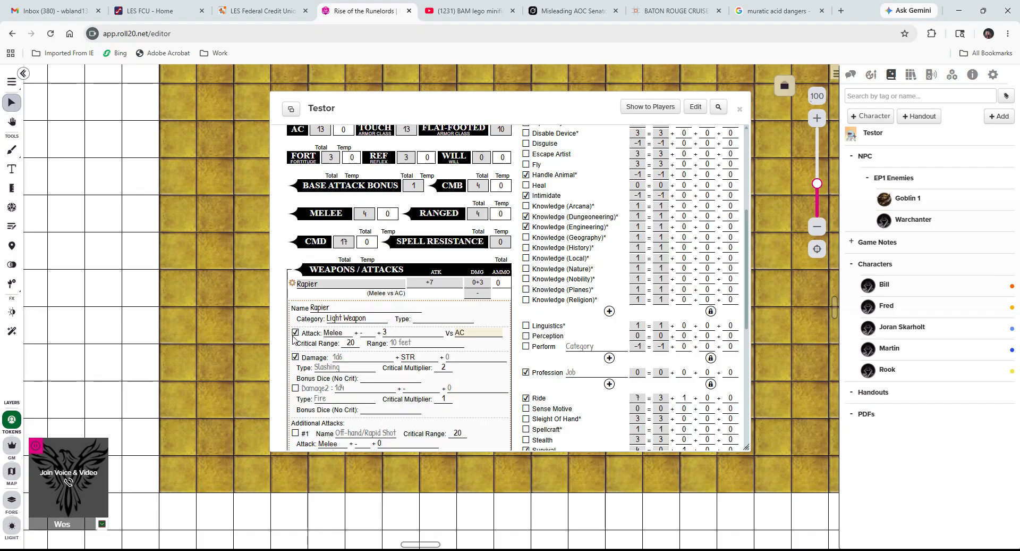
click(313, 344)
double_click(349, 343)
text(18)
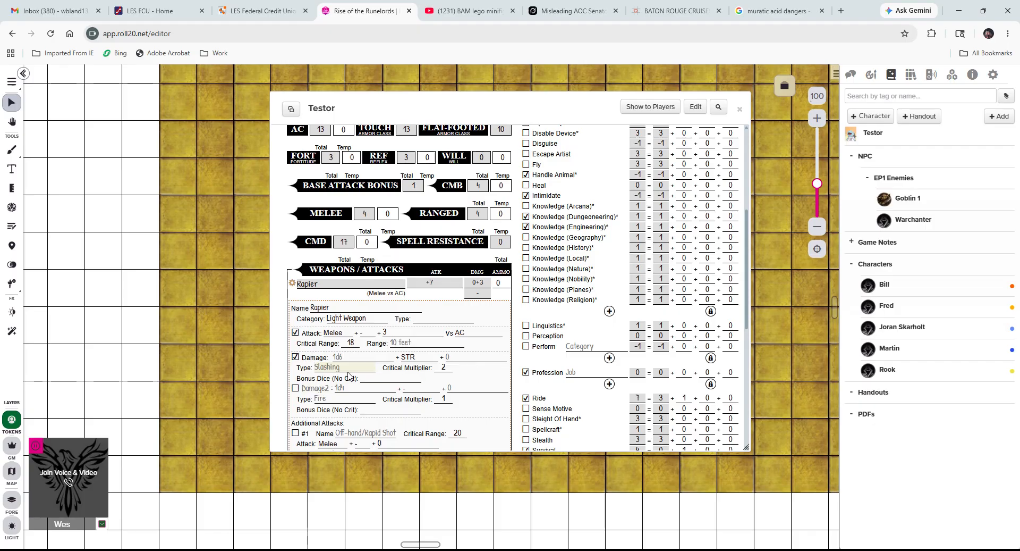
text(Piercing)
click(372, 379)
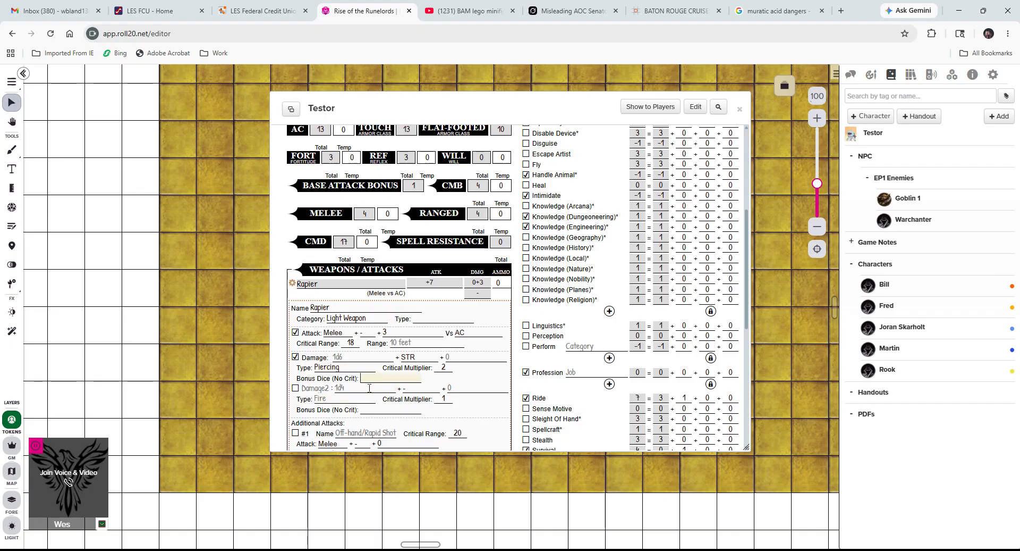
scroll(329, 422, down, 1)
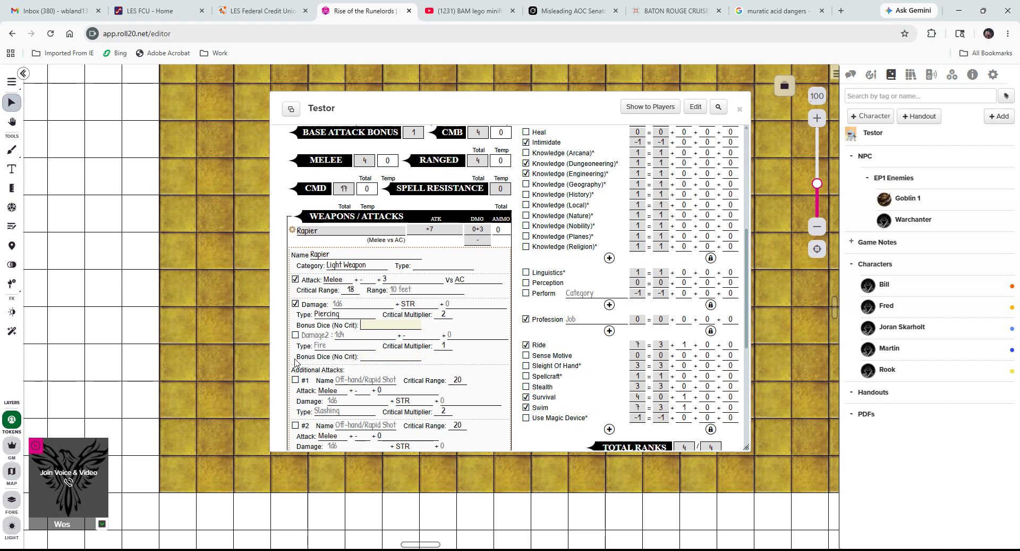
scroll(357, 368, down, 1)
scroll(357, 367, down, 3)
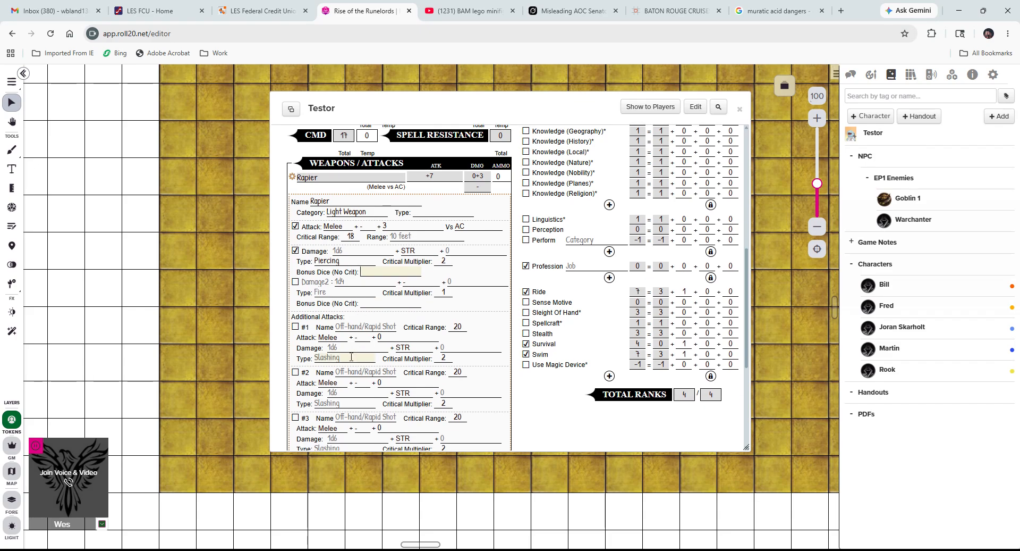
scroll(354, 351, up, 3)
scroll(355, 351, down, 2)
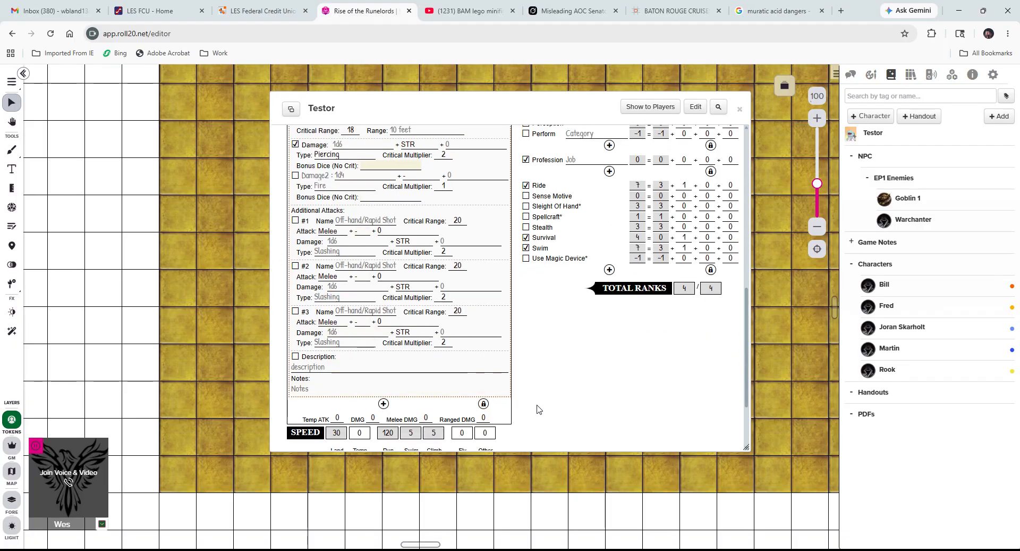
scroll(536, 396, up, 1)
scroll(534, 394, up, 4)
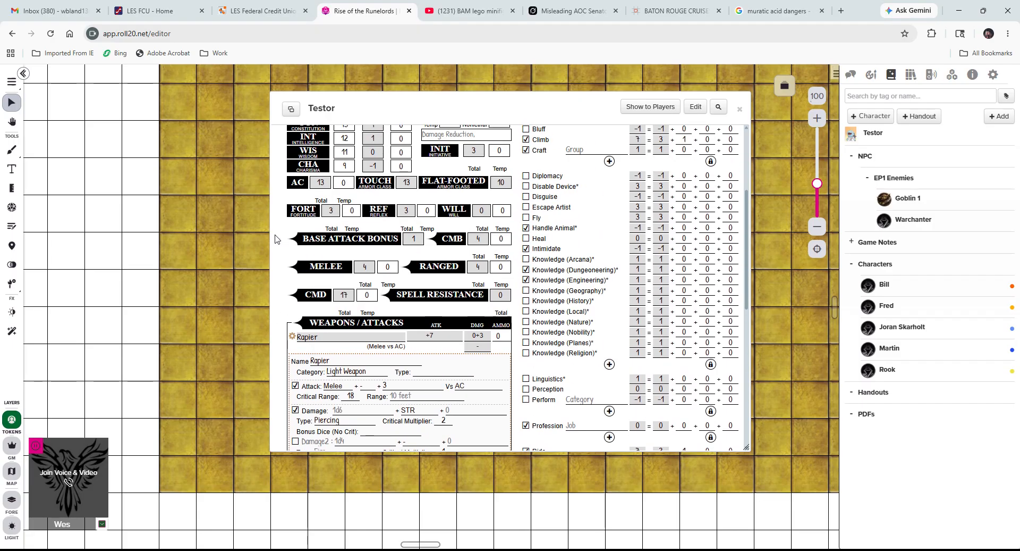
scroll(488, 169, up, 3)
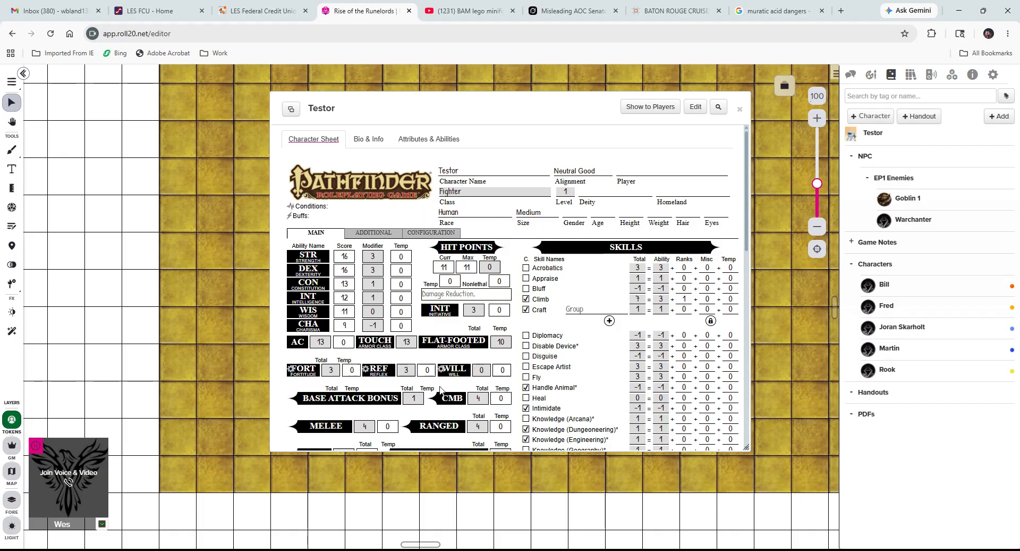
scroll(441, 391, down, 2)
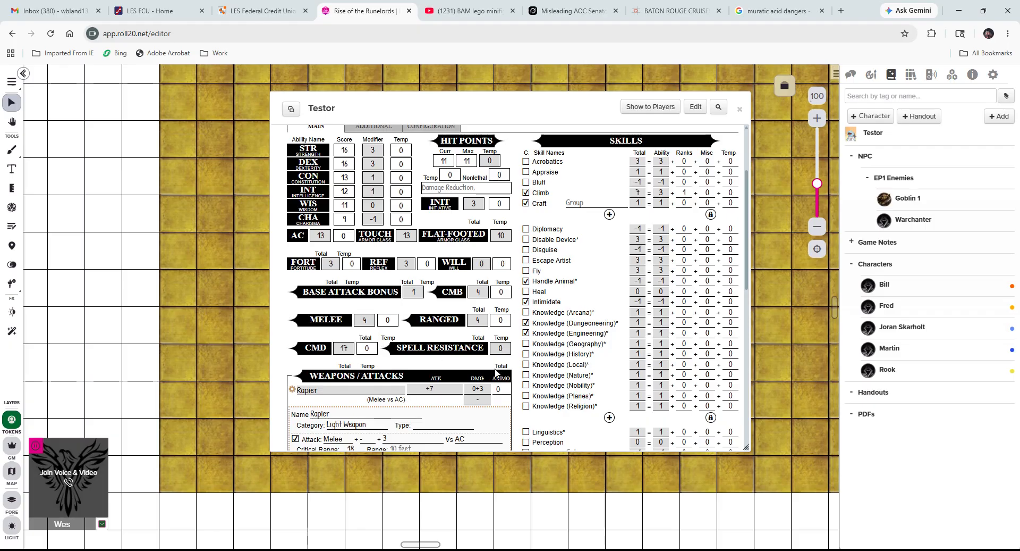
scroll(494, 367, down, 3)
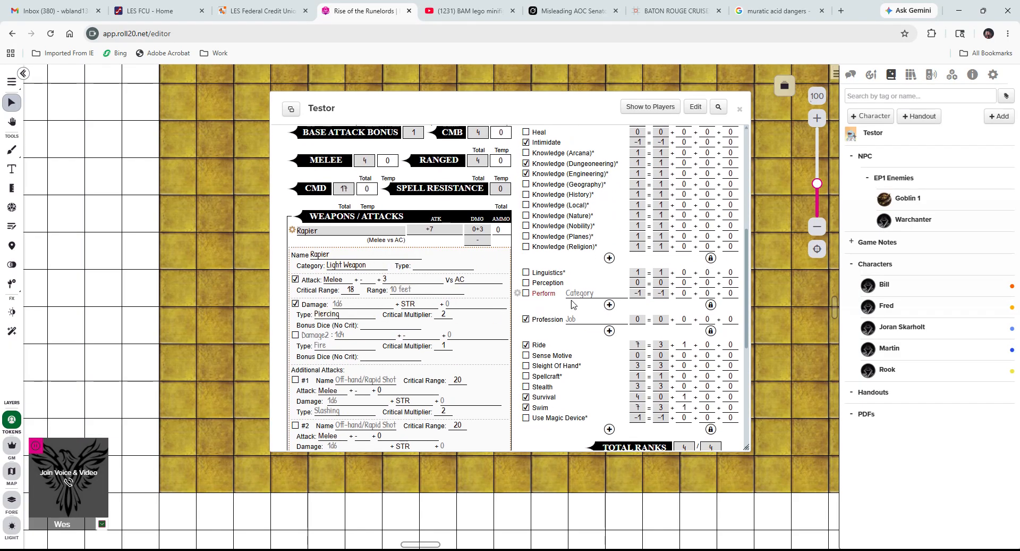
scroll(406, 304, down, 3)
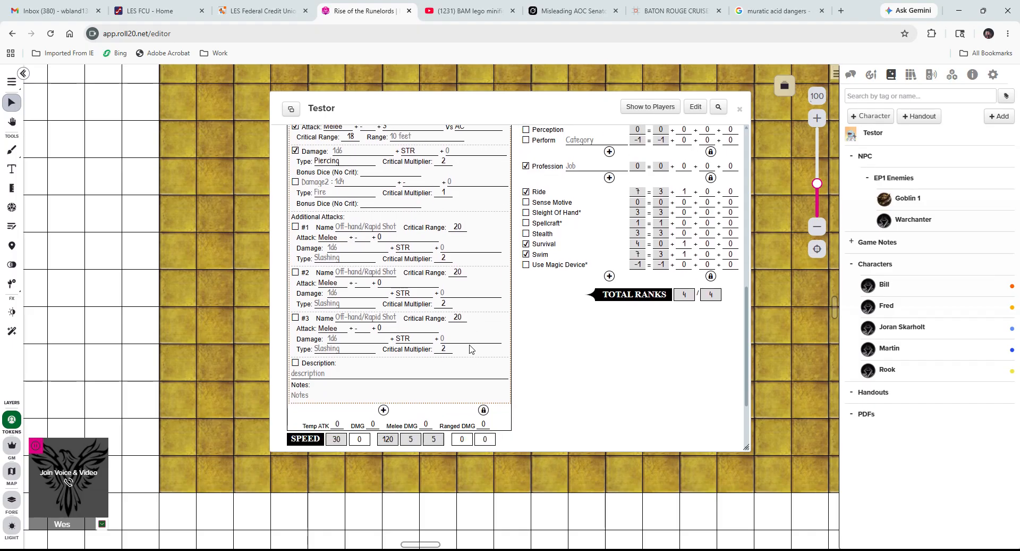
scroll(474, 327, down, 2)
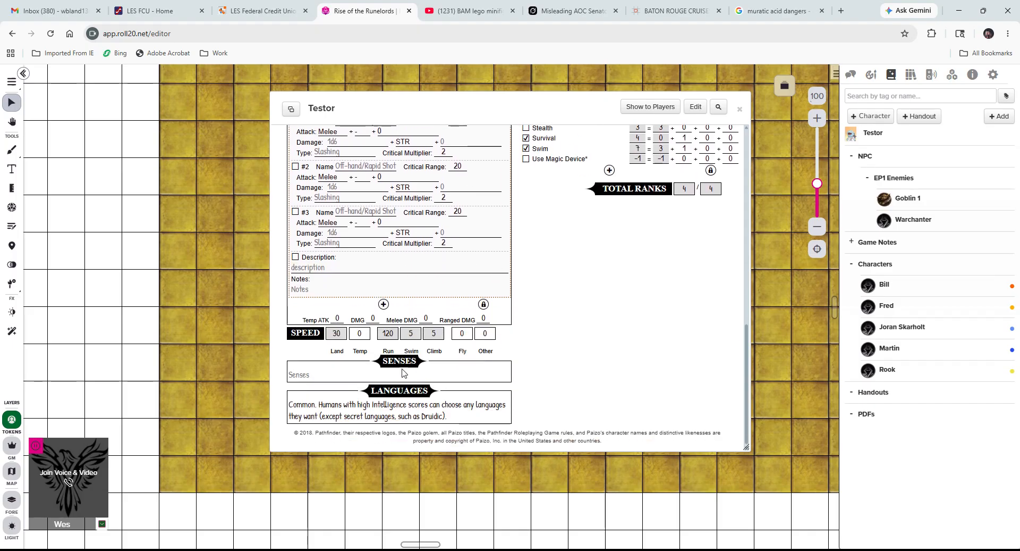
click(328, 375)
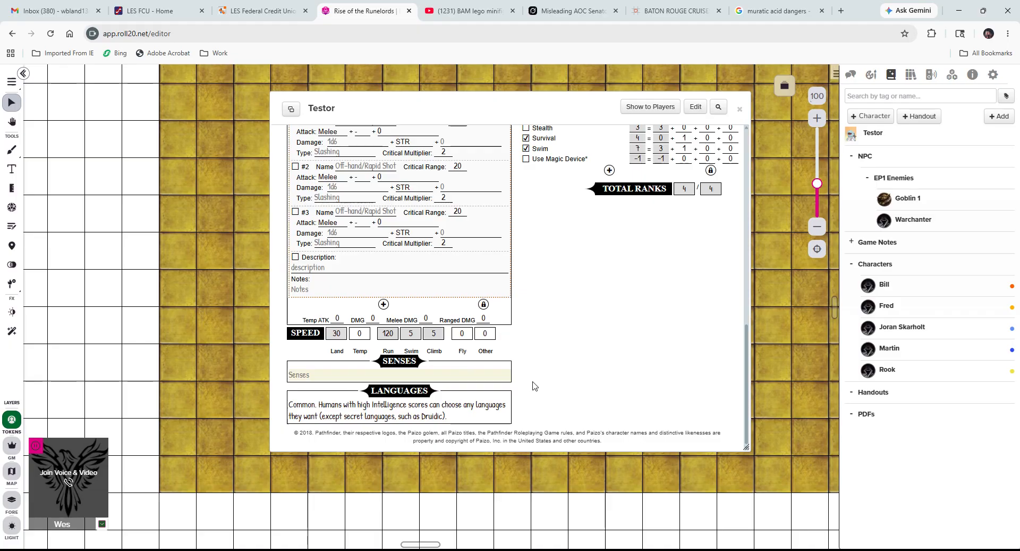
scroll(574, 397, up, 3)
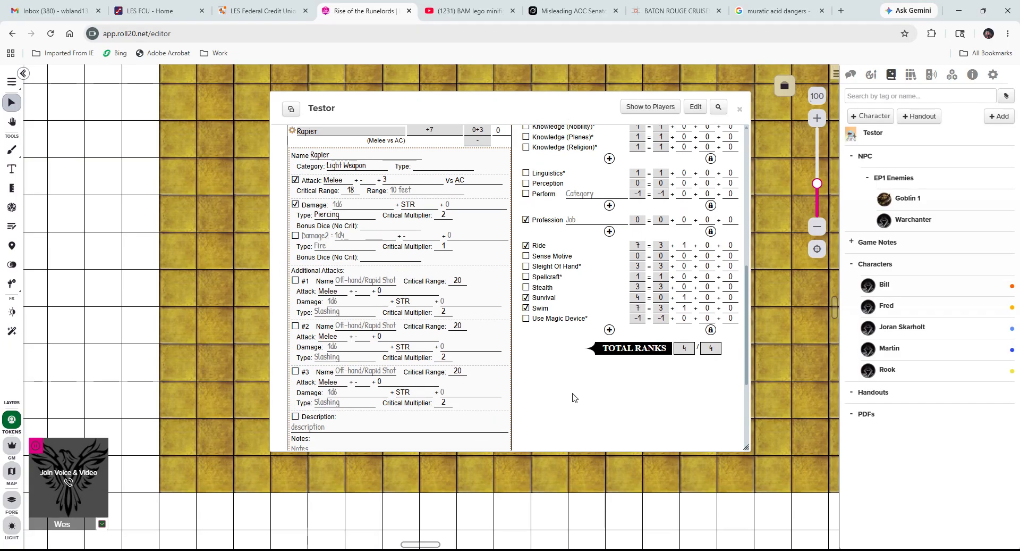
scroll(574, 397, up, 2)
scroll(574, 397, down, 4)
scroll(574, 397, up, 4)
scroll(574, 397, up, 5)
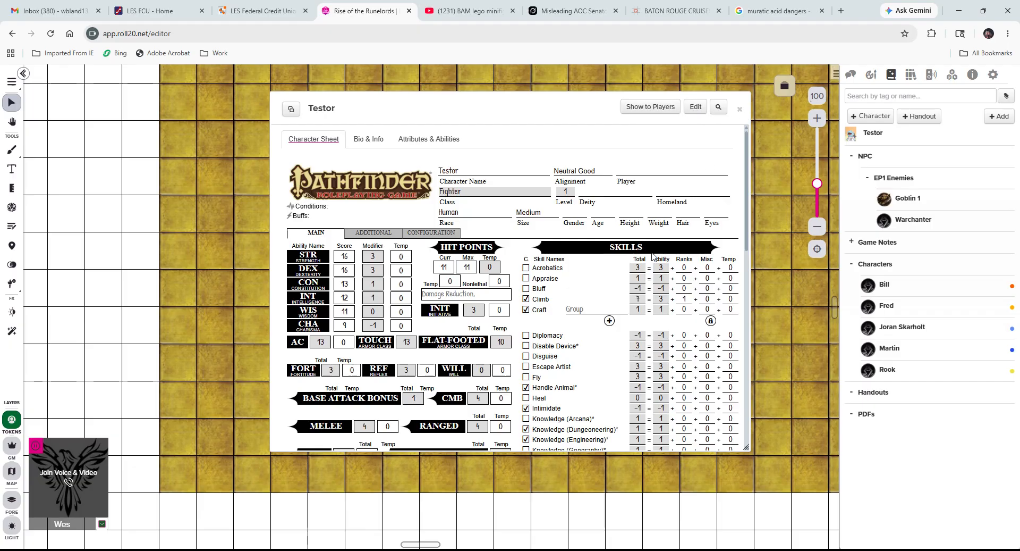
scroll(598, 246, down, 3)
scroll(597, 246, up, 3)
scroll(597, 243, down, 6)
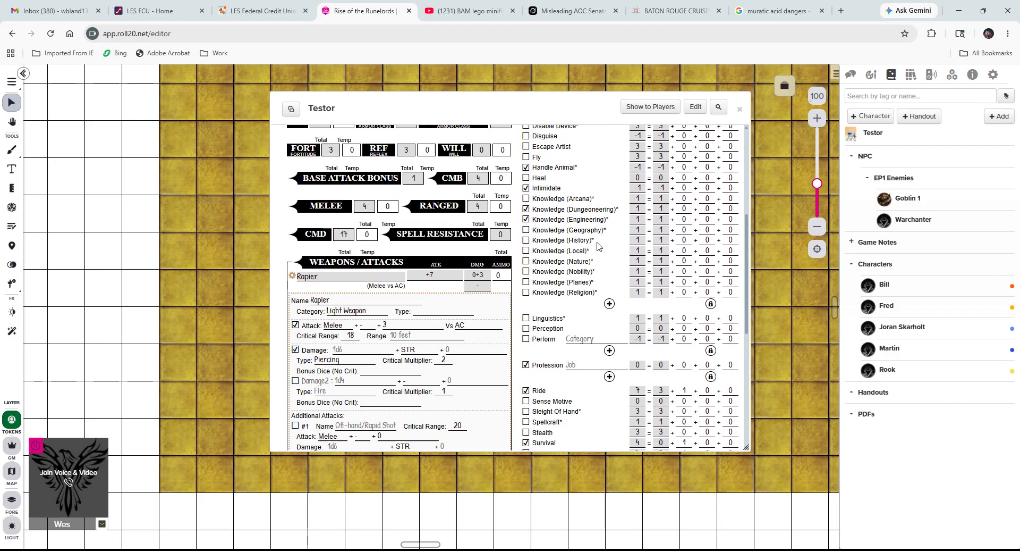
scroll(598, 242, up, 6)
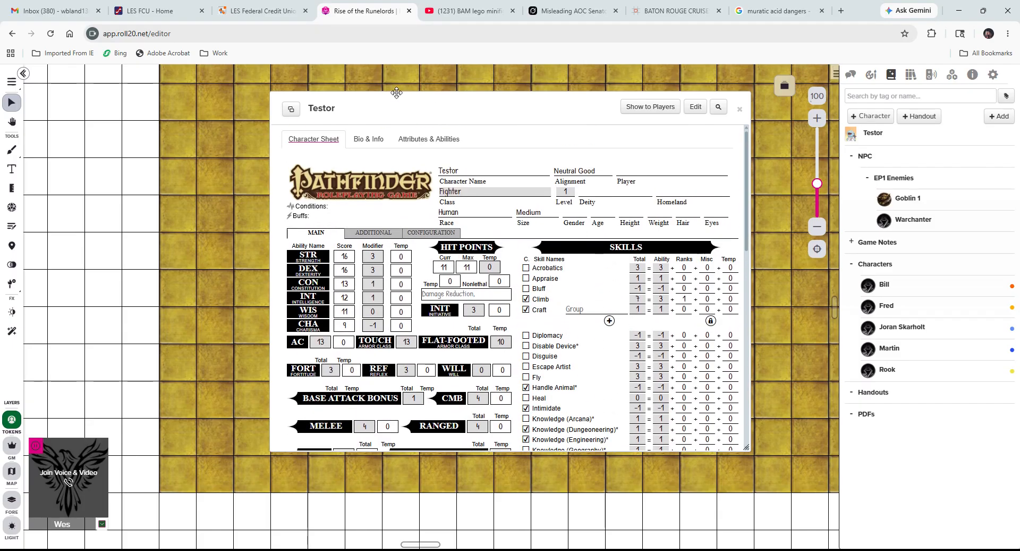
Browse the Bio & Info and Attributes & Abilities tabs, then close Testor's sheet.
click(377, 141)
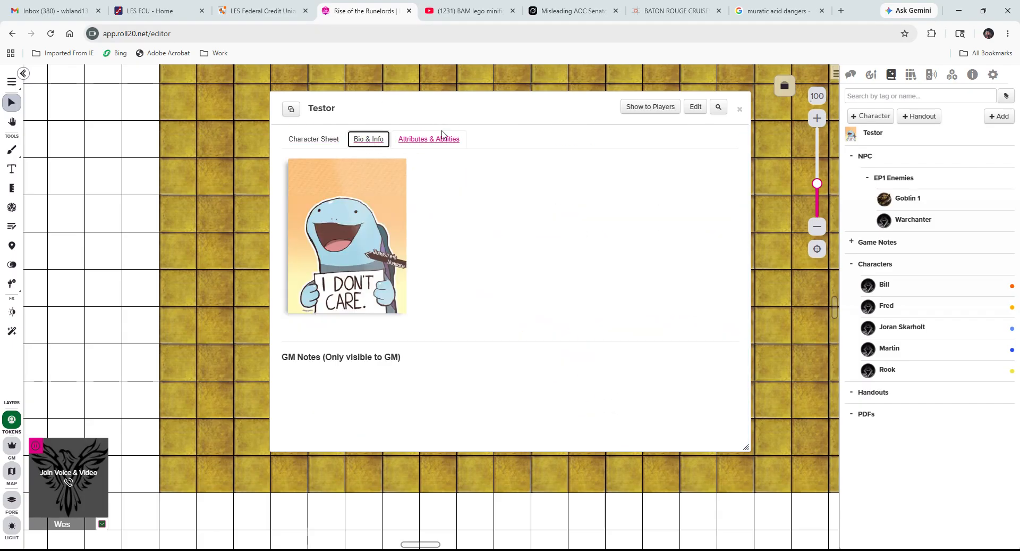
click(437, 139)
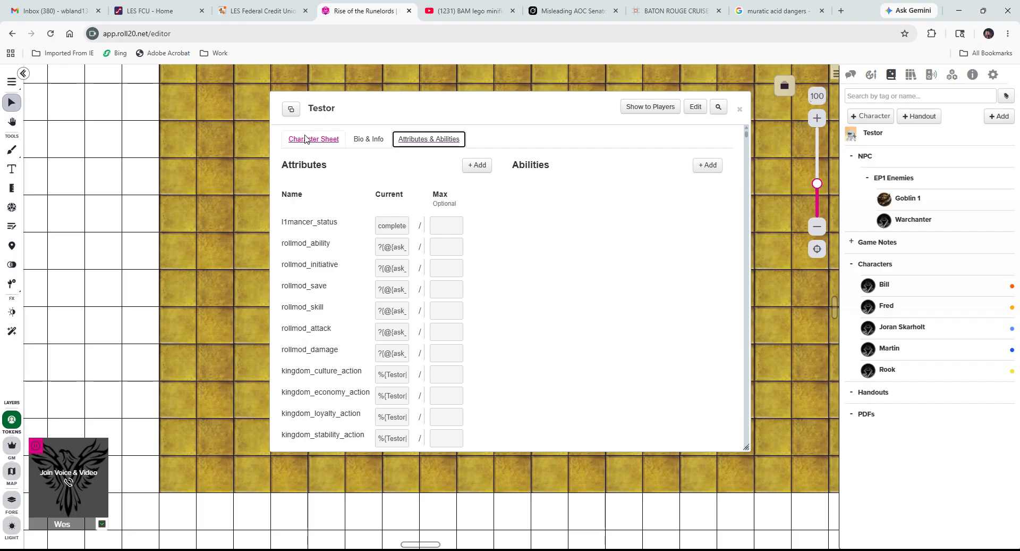
click(308, 137)
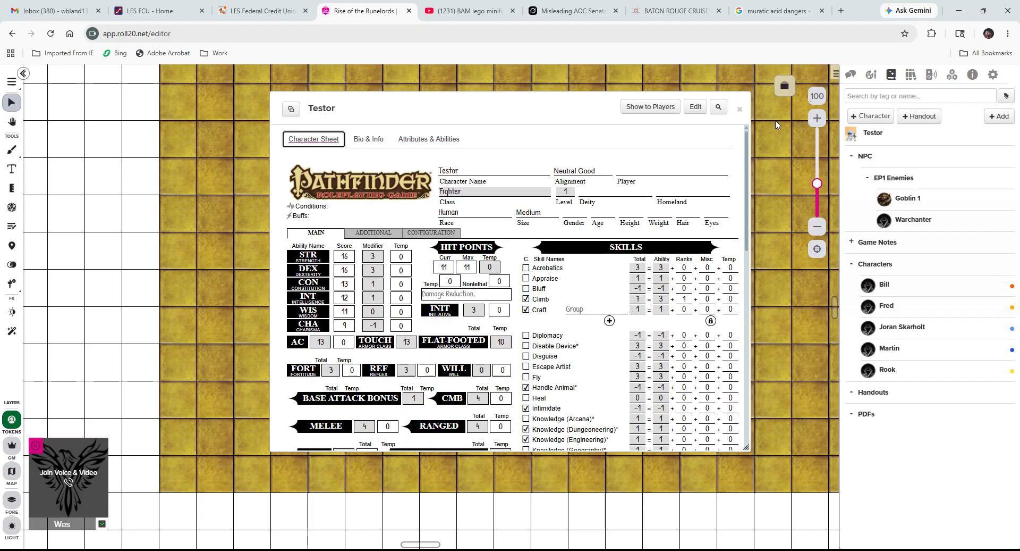
click(739, 109)
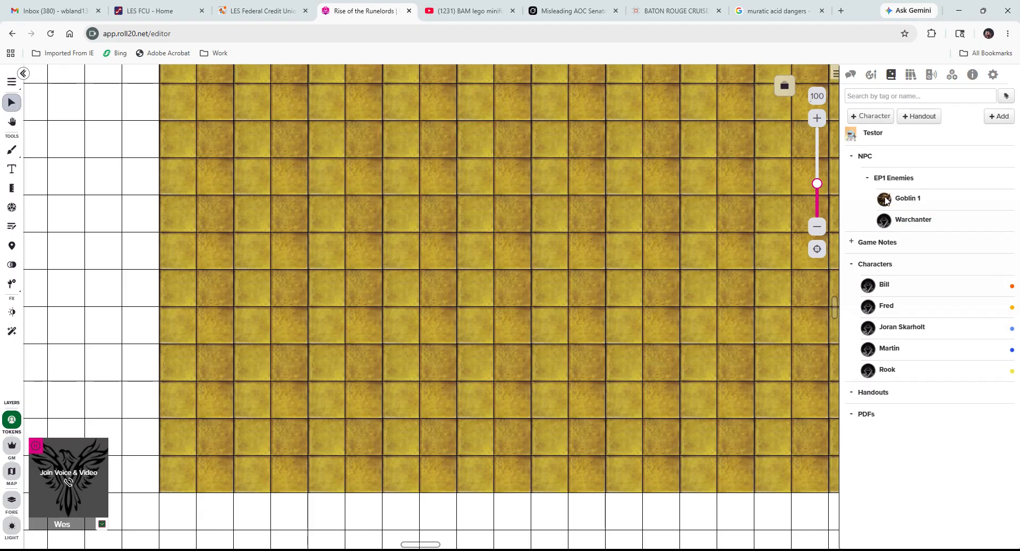
Drag Testor from the Journal onto the map as a token snapped into a grid square.
drag(866, 133, 757, 181)
drag(586, 225, 400, 299)
drag(405, 204, 404, 205)
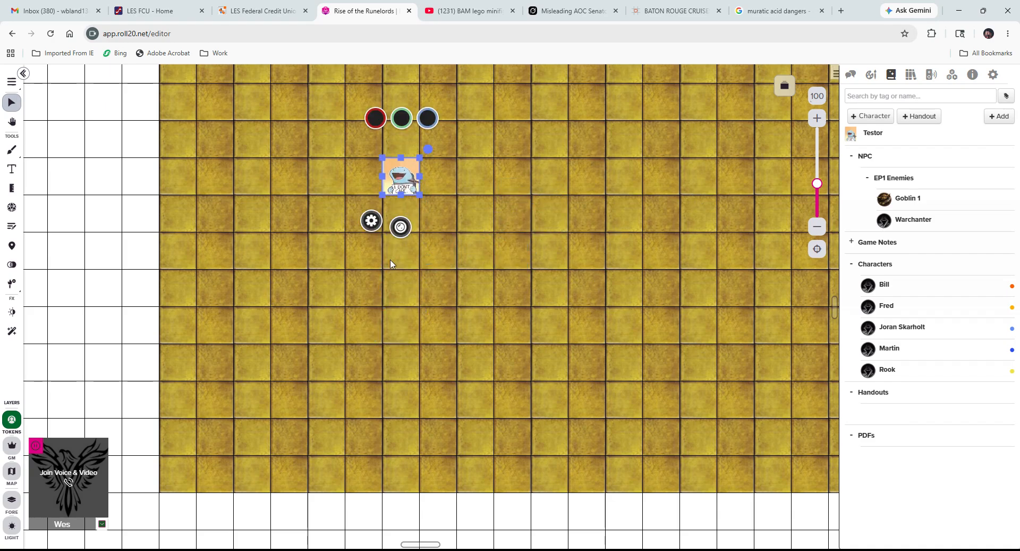
Look through the token's Advanced, Lighting and GM Notes settings, then check its red bar and status markers.
click(373, 221)
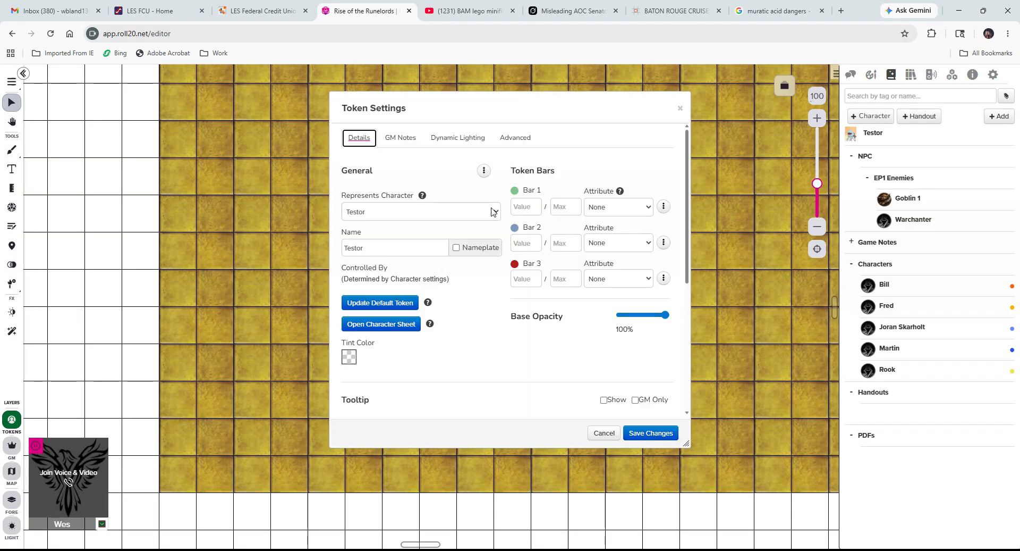
click(516, 140)
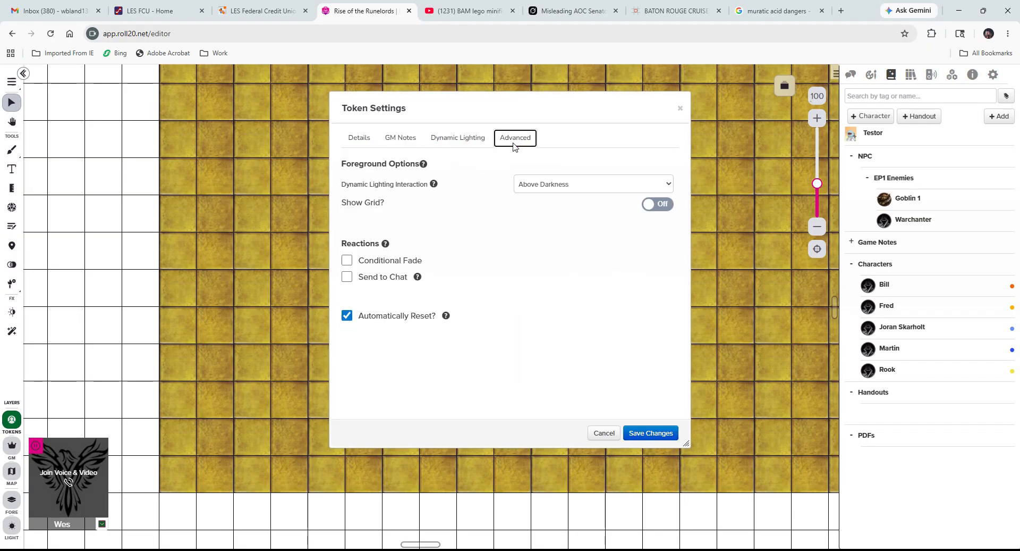
click(444, 140)
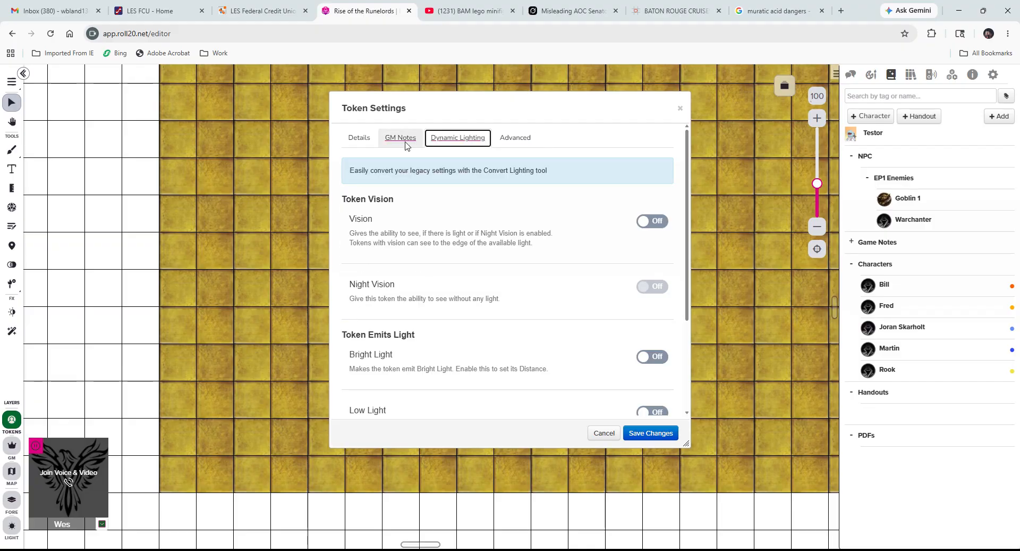
click(401, 138)
click(359, 138)
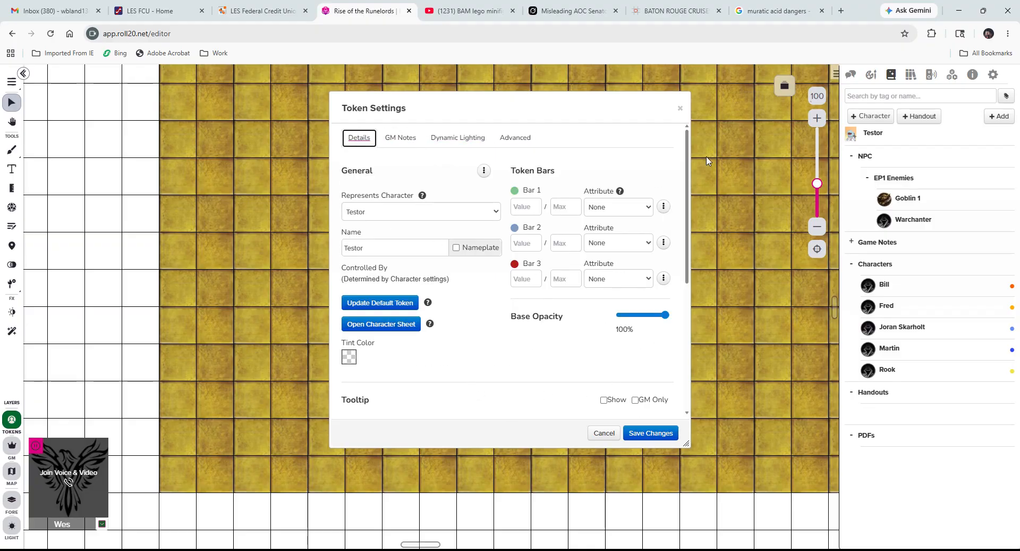
click(680, 108)
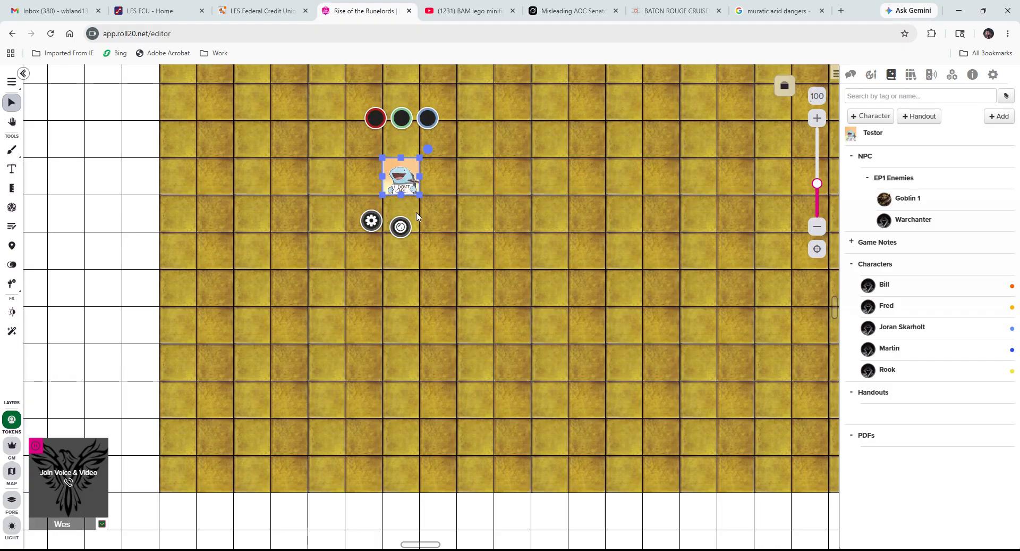
click(370, 117)
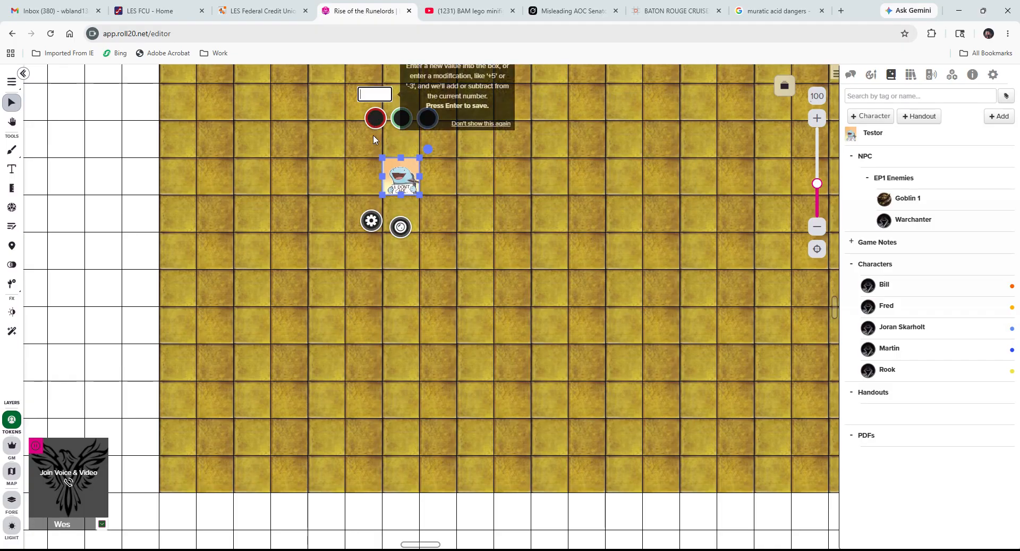
click(393, 231)
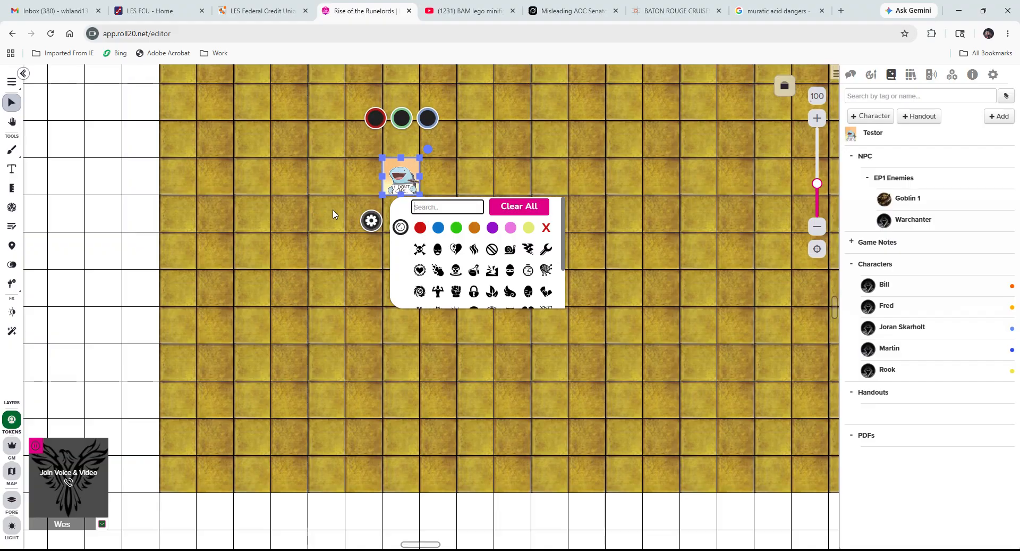
Link the Testor token's Bar 1 to ac_armor and Bar 2 to hp (11/11), then reopen its settings.
click(371, 220)
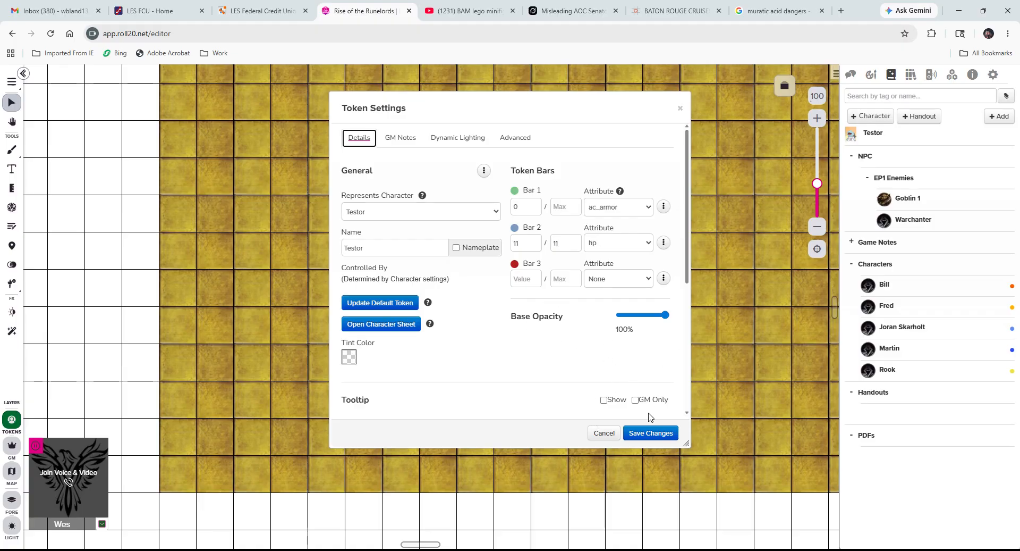
click(650, 432)
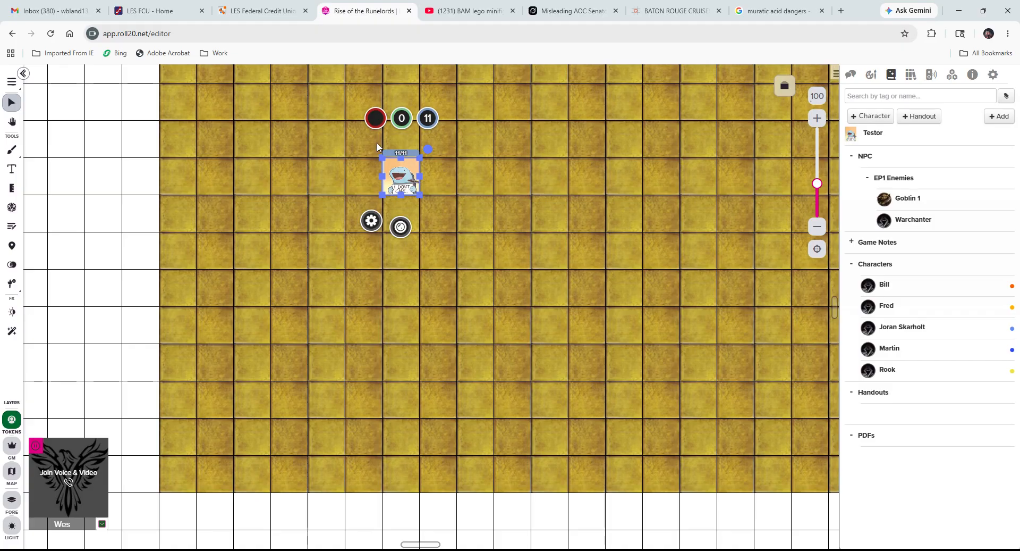
click(370, 122)
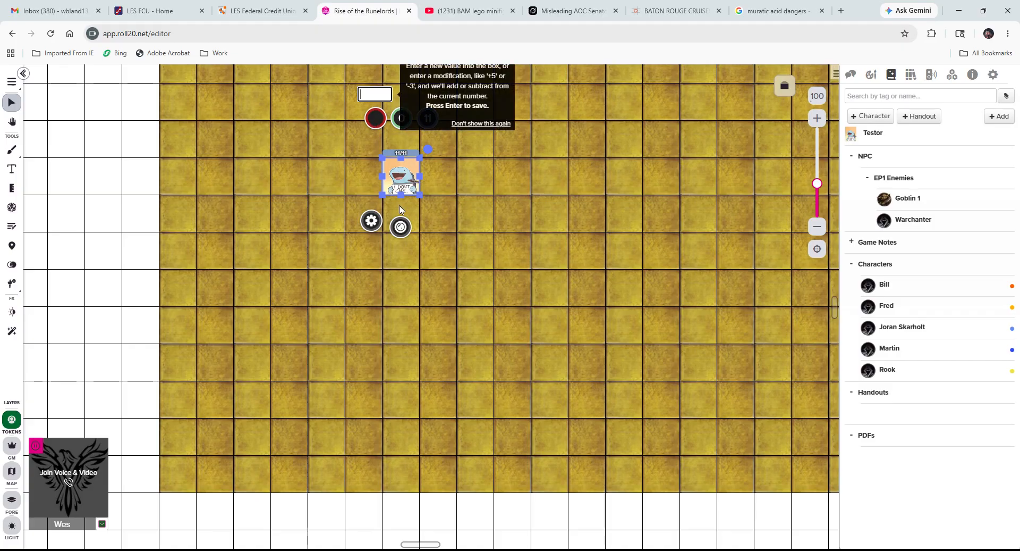
click(370, 220)
click(662, 279)
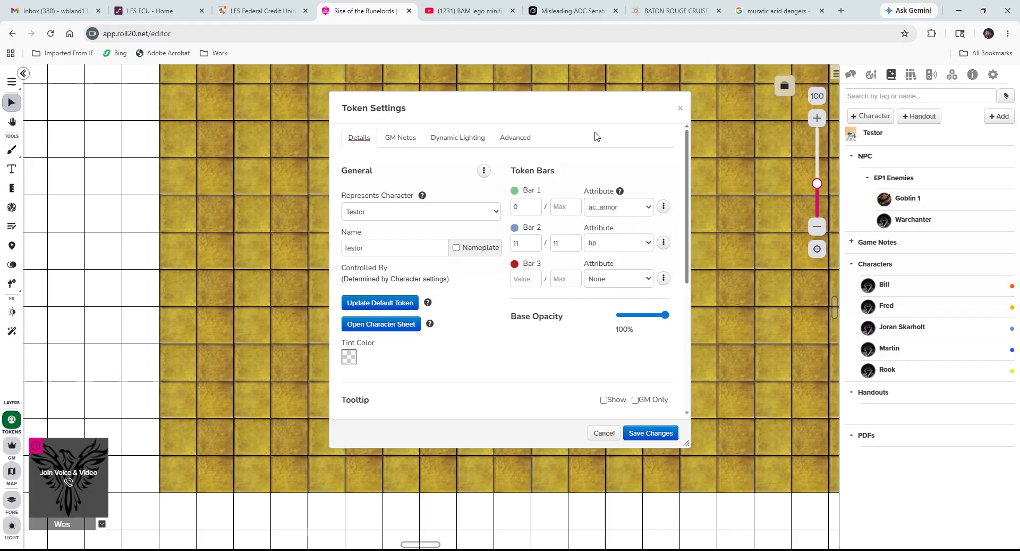
Save, reselect the Testor token, and link its Bar 3 to race (Human).
click(651, 432)
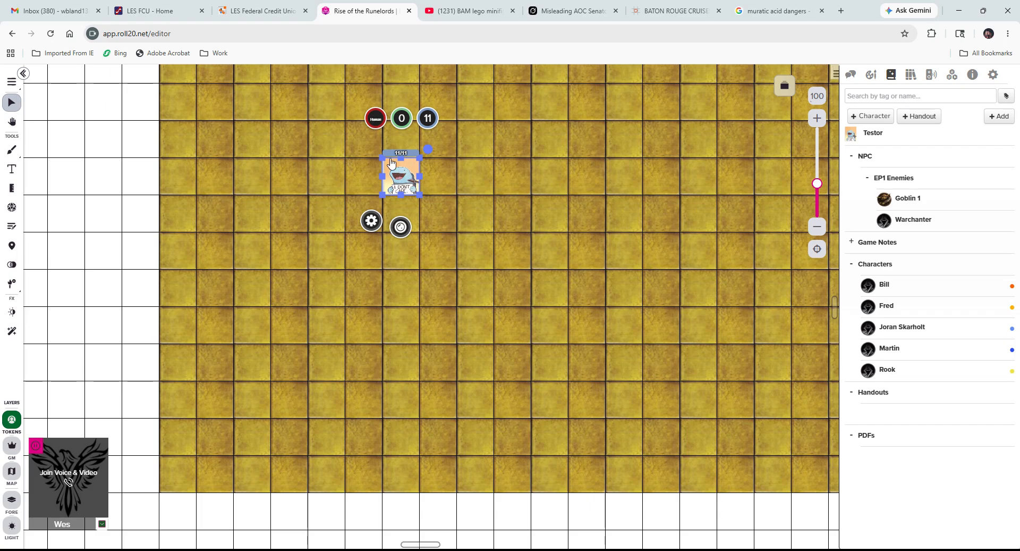
scroll(367, 226, down, 2)
click(365, 221)
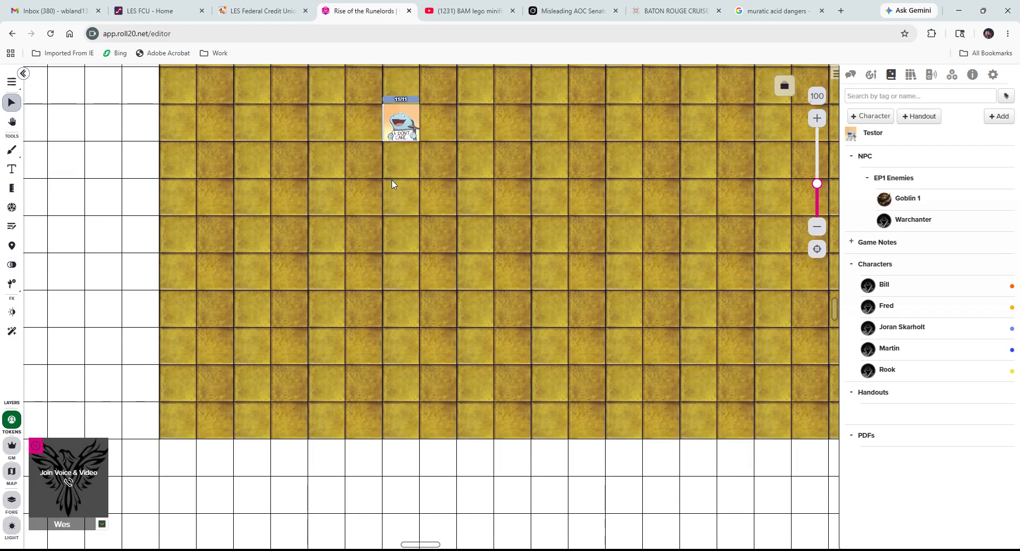
click(393, 124)
click(369, 168)
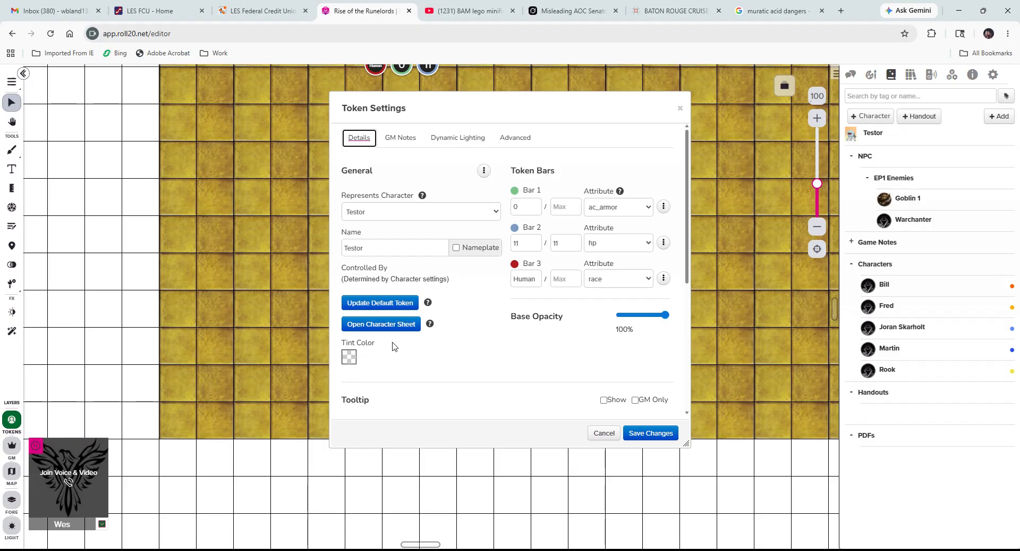
click(679, 110)
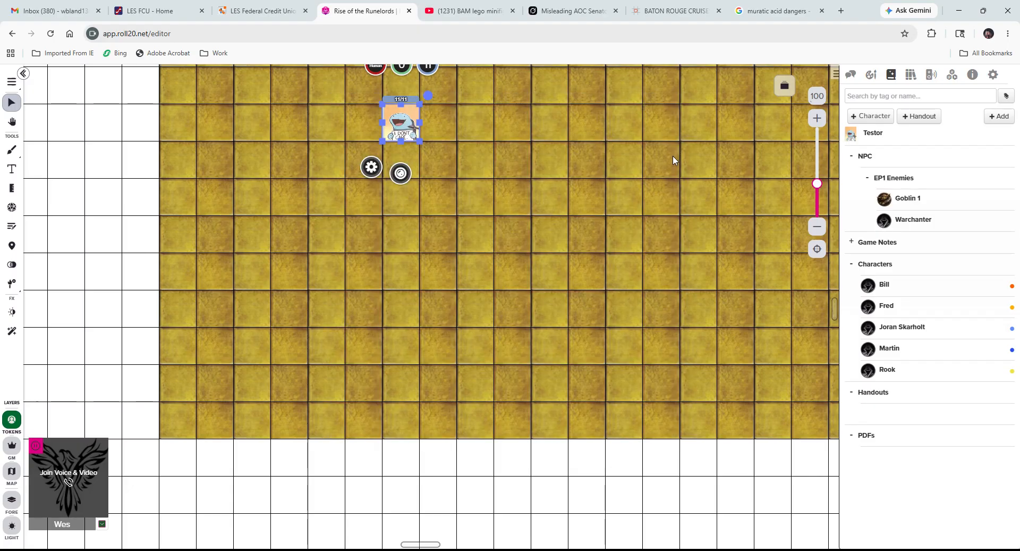